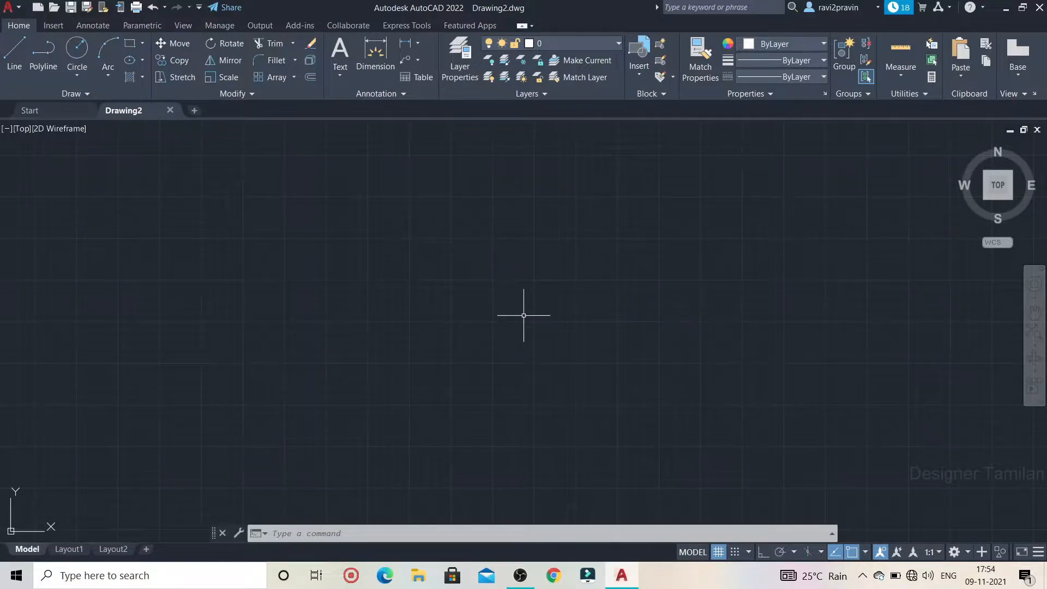
- Set the SNAPSTYL system variable to 1
{"action": "type", "text": "SN"}
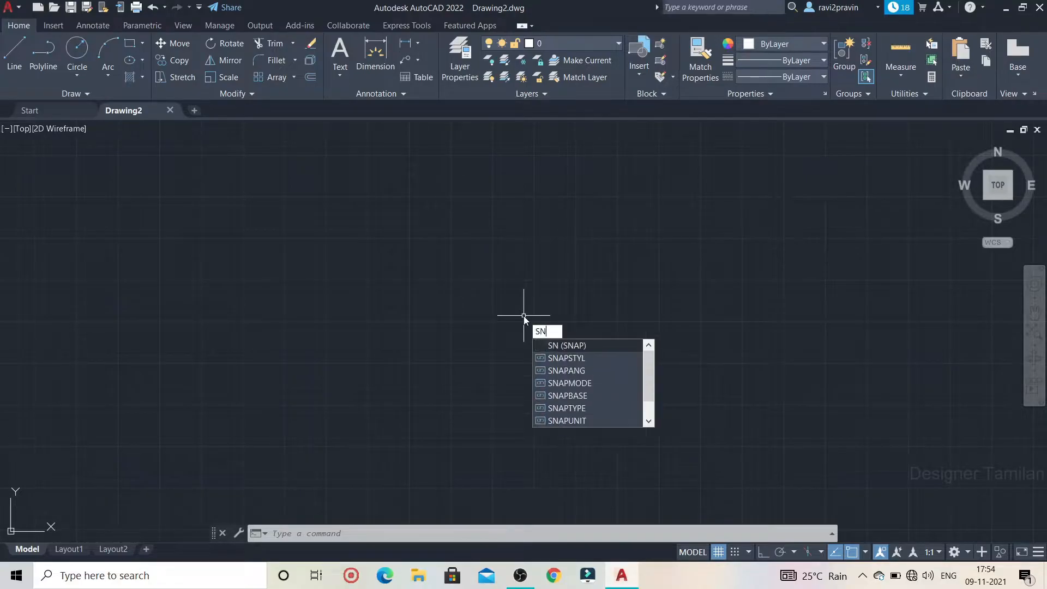
{"action": "type", "text": "AP"}
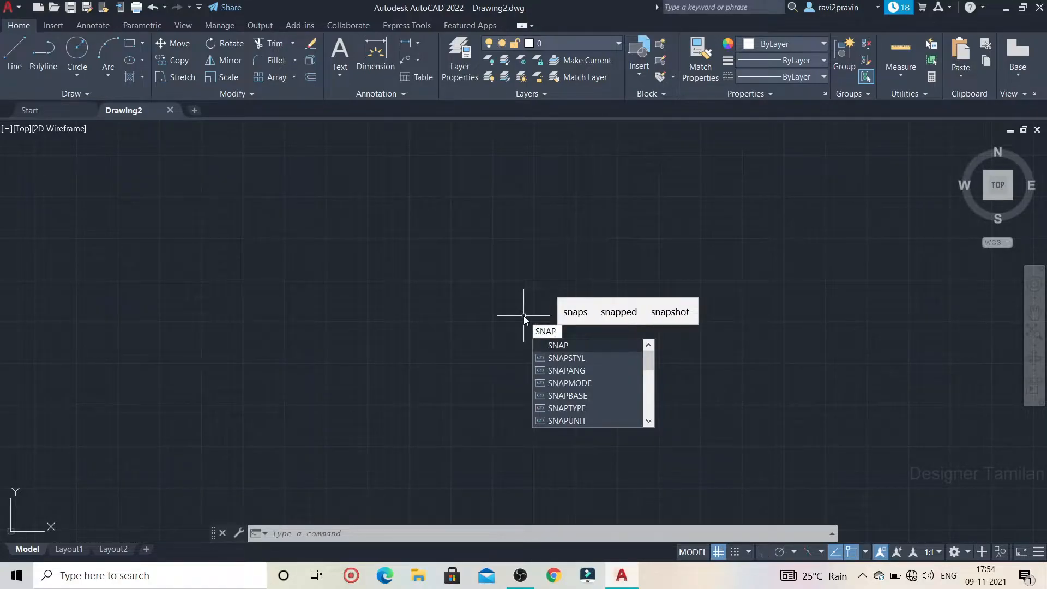
{"action": "left_click", "coordinate": [604, 358]}
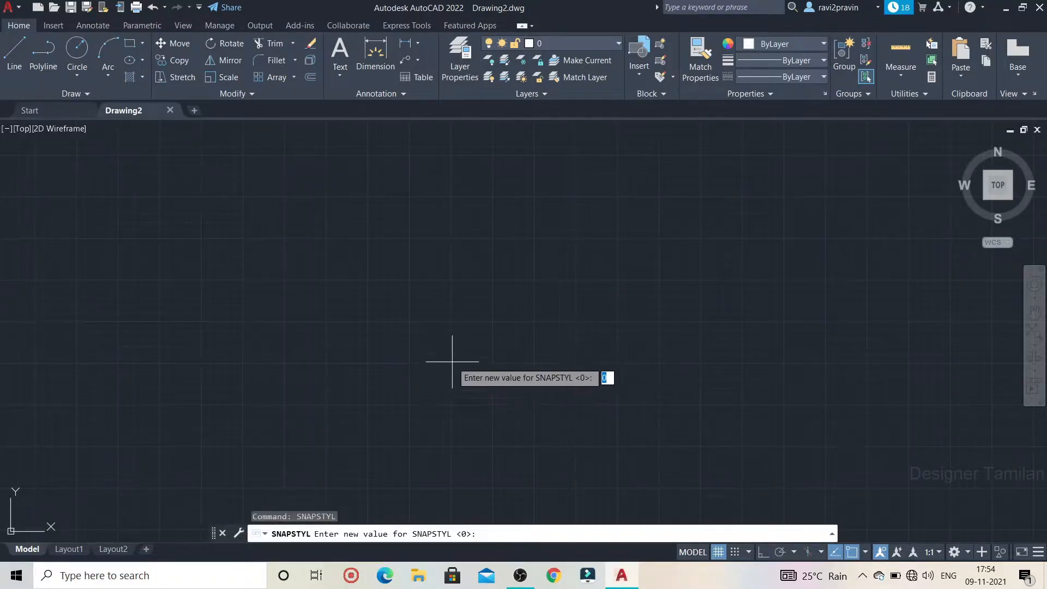
{"action": "type", "text": "1"}
{"action": "key", "text": "Return"}
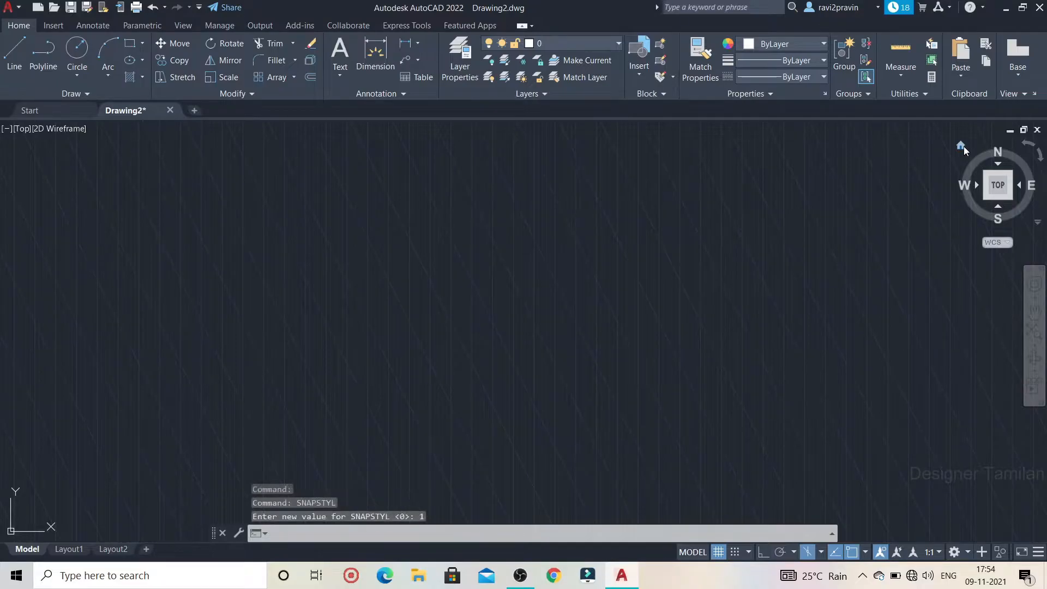
- Switch the drawing view to SW Isometric
{"action": "left_click", "coordinate": [962, 146]}
{"action": "middle_click_drag", "start_coordinate": [779, 313], "coordinate": [533, 380]}
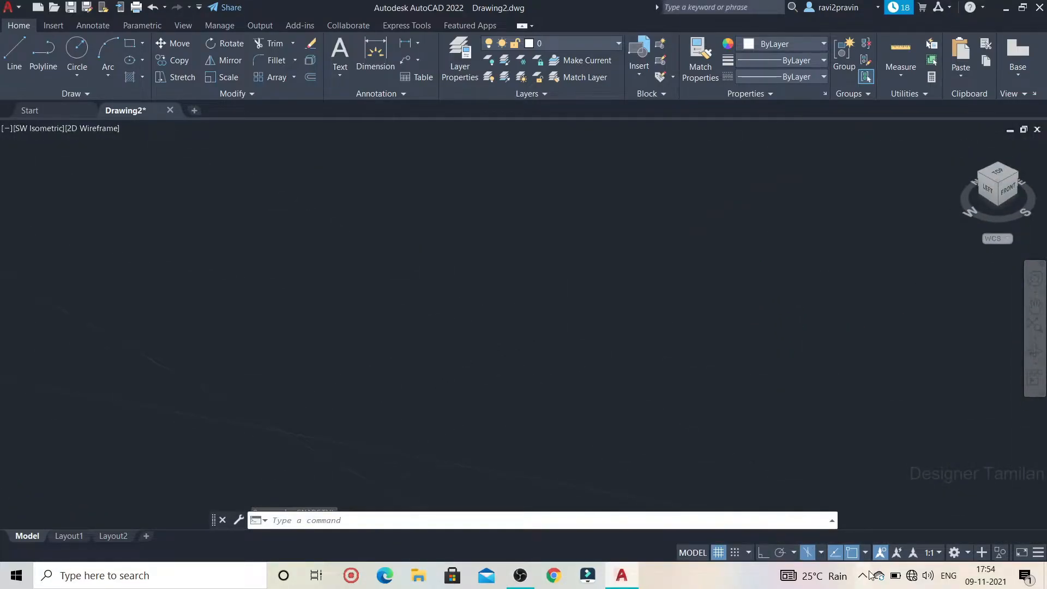
- Turn off isometric drafting, returning the drafting mode to orthographic
{"action": "left_click", "coordinate": [821, 552]}
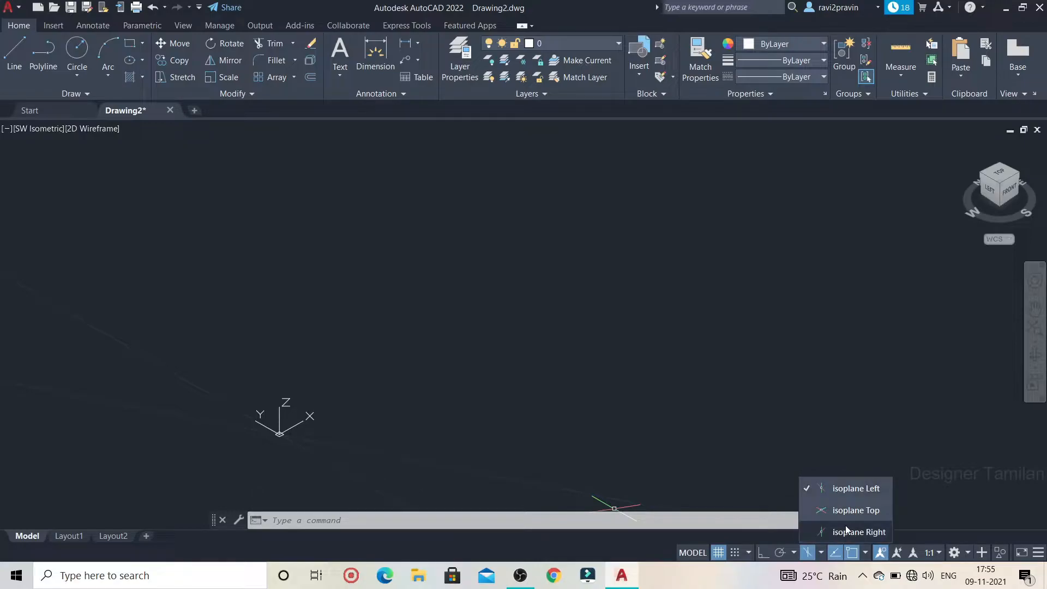
{"action": "left_click", "coordinate": [822, 552]}
{"action": "left_click", "coordinate": [1038, 552]}
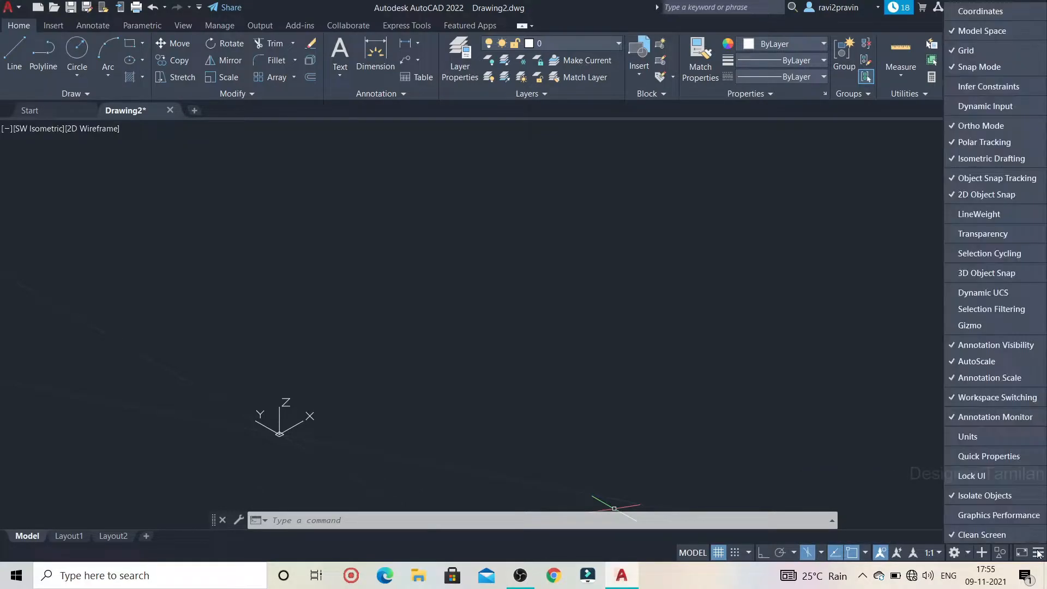
{"action": "left_click", "coordinate": [1038, 553]}
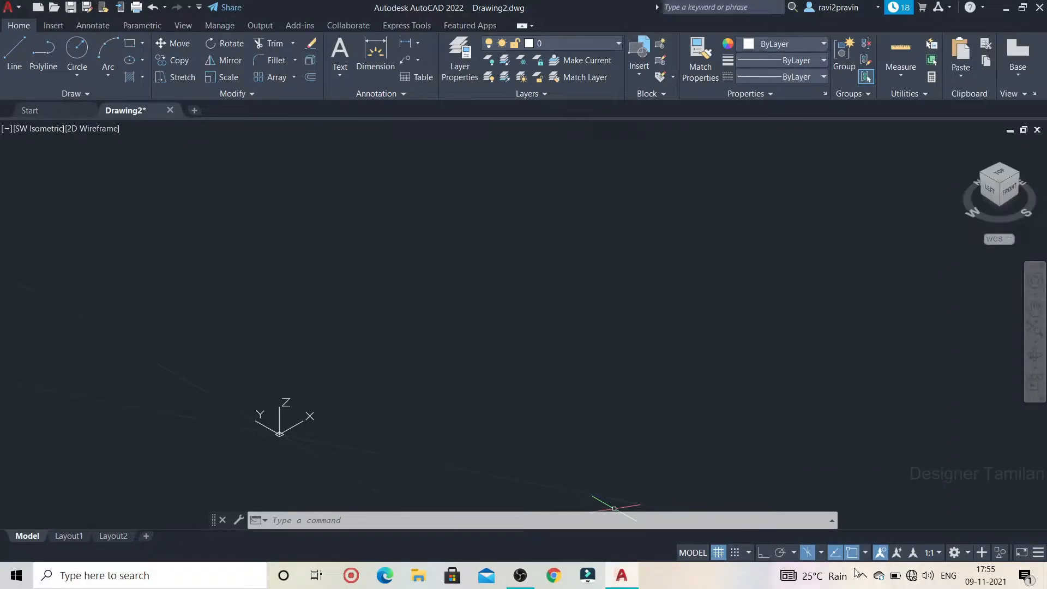
{"action": "left_click", "coordinate": [807, 553]}
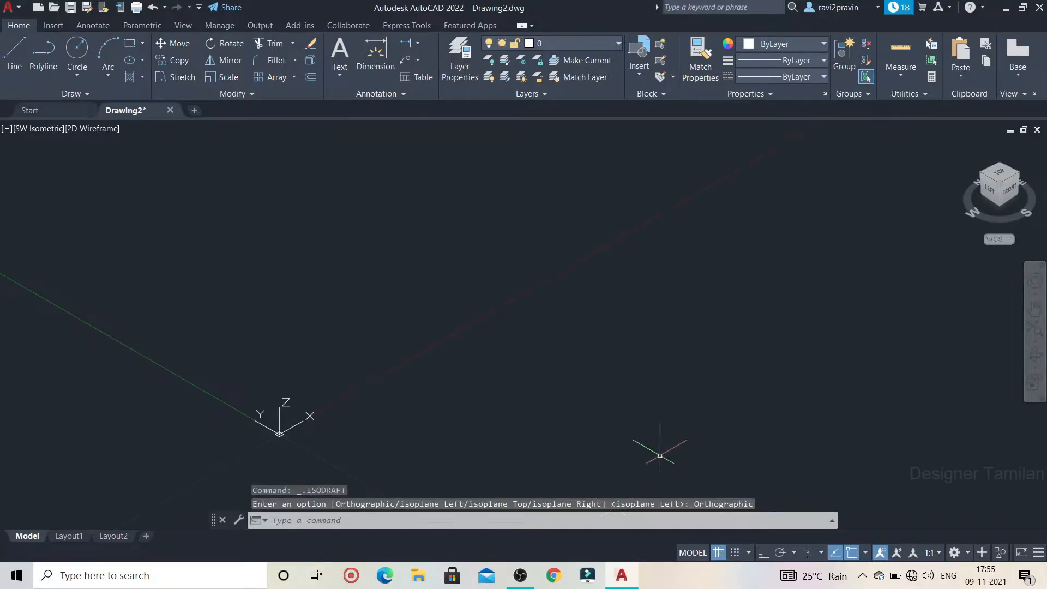
- Start a line in empty space and, with ortho mode on, draw a vertical edge 45 units straight down
{"action": "scroll", "coordinate": [502, 222], "scroll_direction": "down", "scroll_amount": 5}
{"action": "middle_click_drag", "start_coordinate": [703, 241], "coordinate": [371, 421]}
{"action": "middle_click_drag", "start_coordinate": [607, 288], "coordinate": [565, 352]}
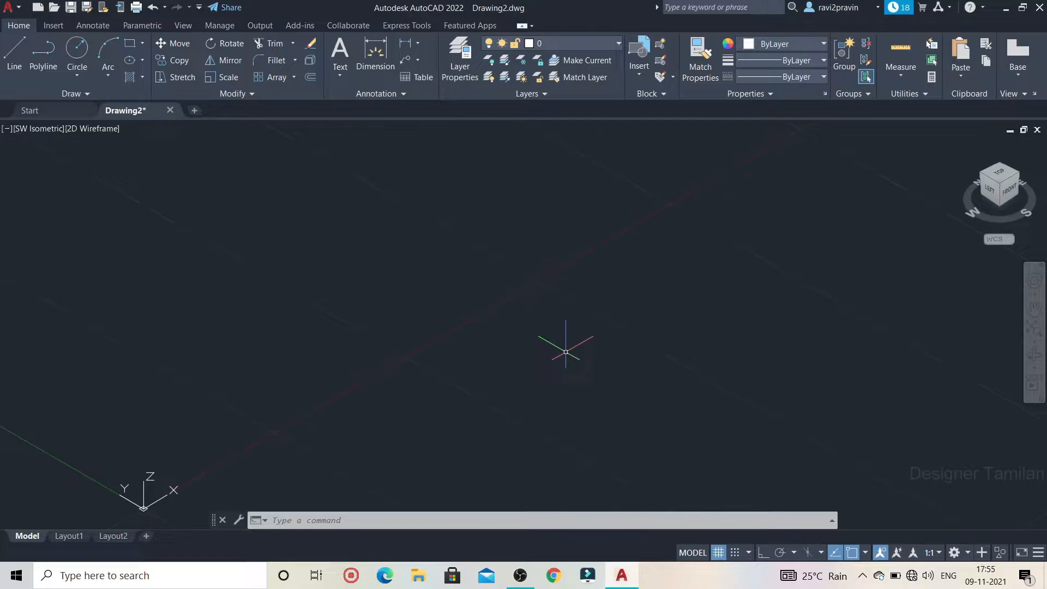
{"action": "middle_click_drag", "start_coordinate": [565, 352], "coordinate": [490, 360]}
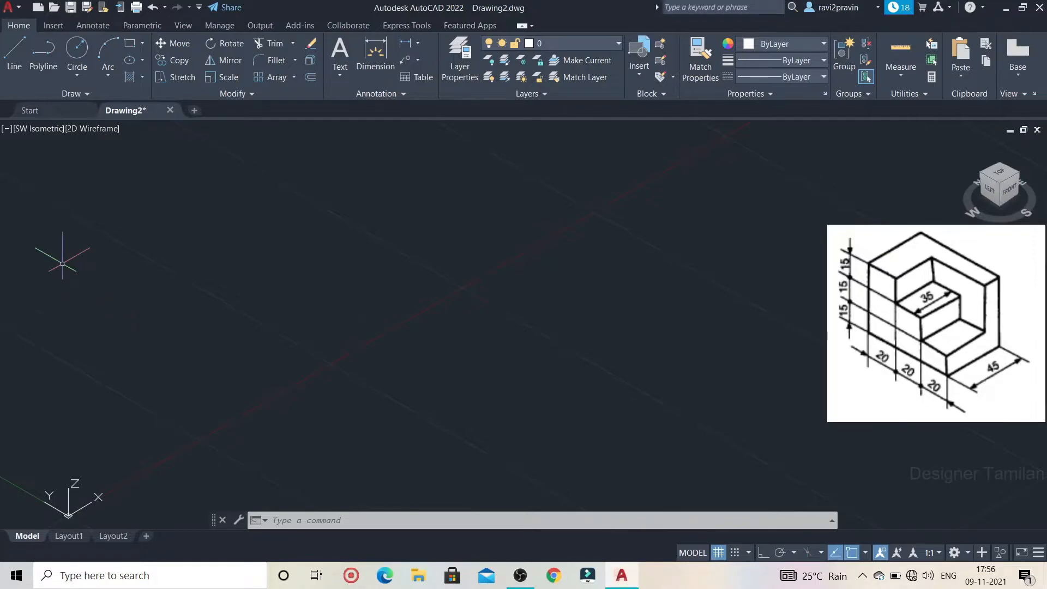
{"action": "left_click", "coordinate": [21, 61]}
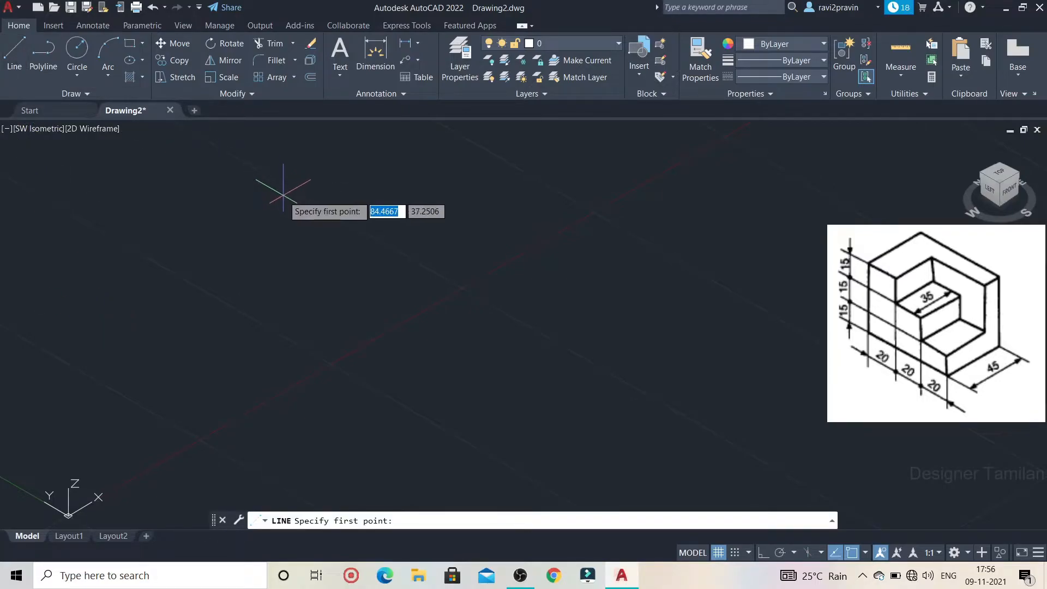
{"action": "left_click", "coordinate": [279, 201]}
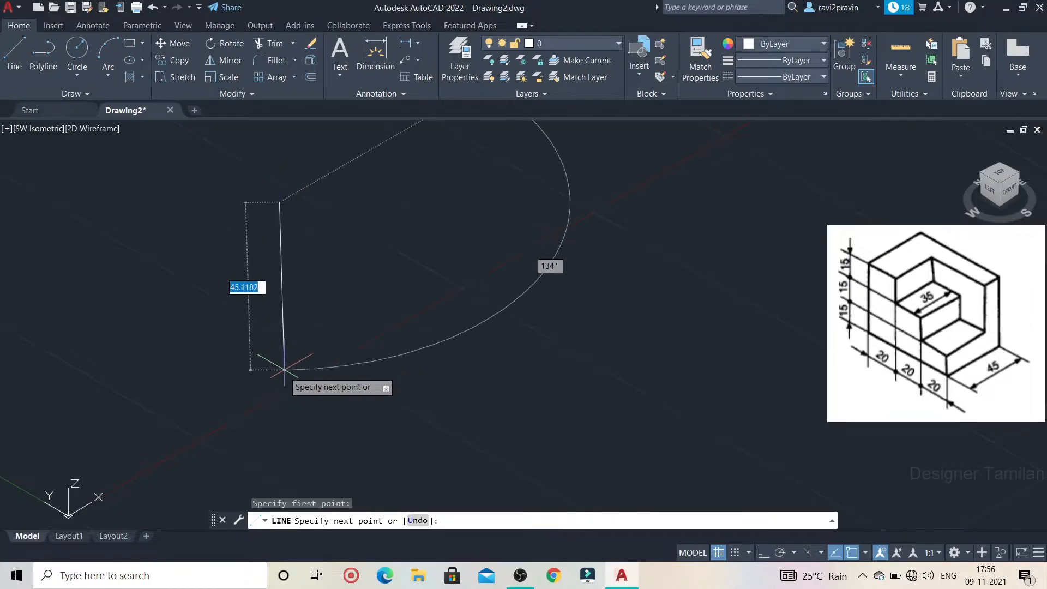
{"action": "key", "text": "F8"}
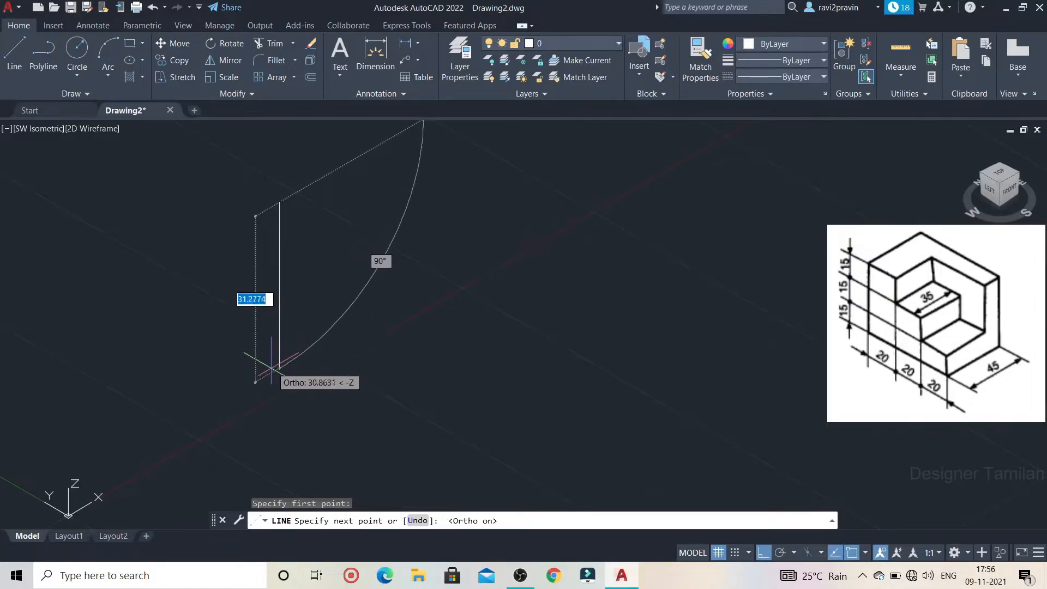
{"action": "type", "text": "45"}
{"action": "key", "text": "Return"}
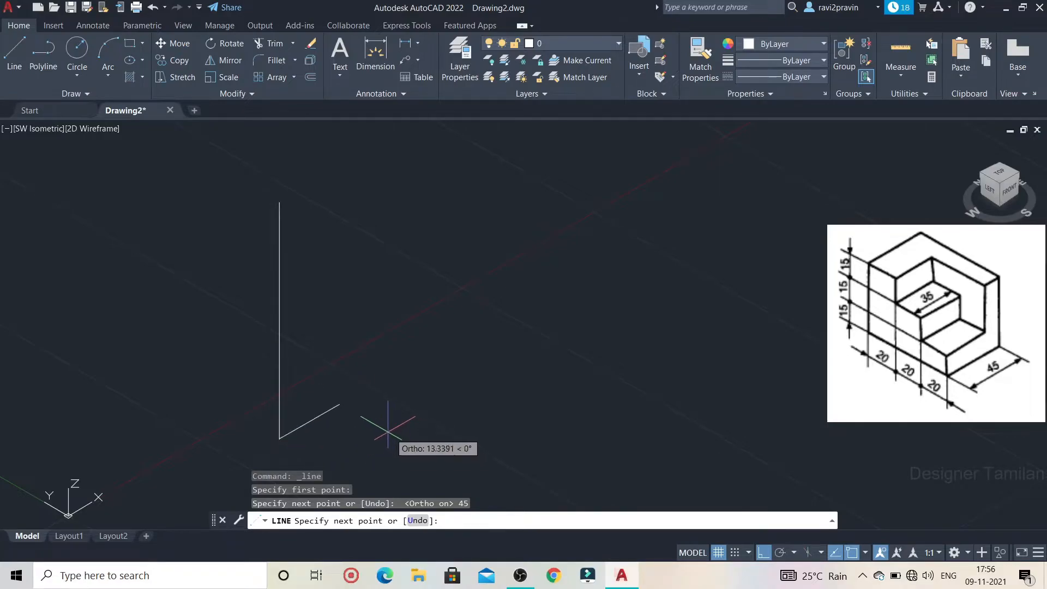
- Continue the line from the vertical edge's lower end with a 60-unit bottom edge along the negative Y direction
{"action": "scroll", "coordinate": [385, 427], "scroll_direction": "down", "scroll_amount": 5}
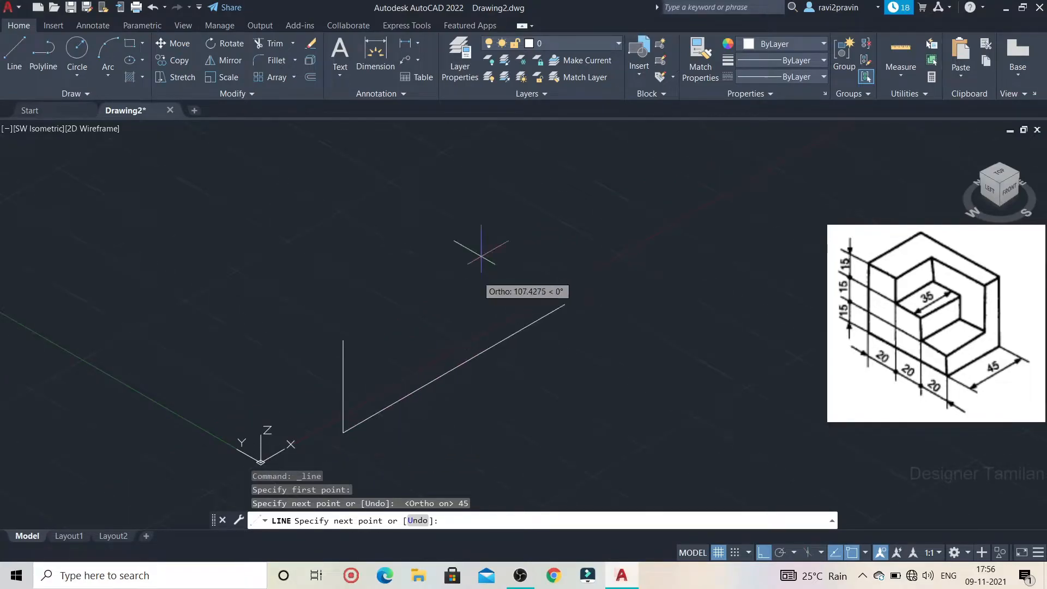
{"action": "scroll", "coordinate": [448, 351], "scroll_direction": "up", "scroll_amount": 8}
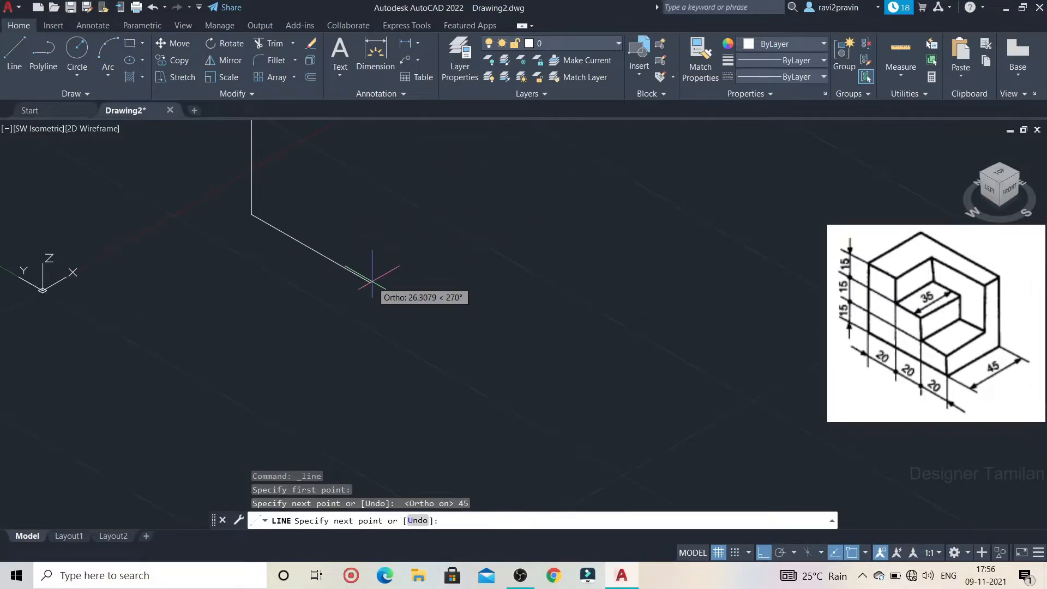
{"action": "type", "text": "60"}
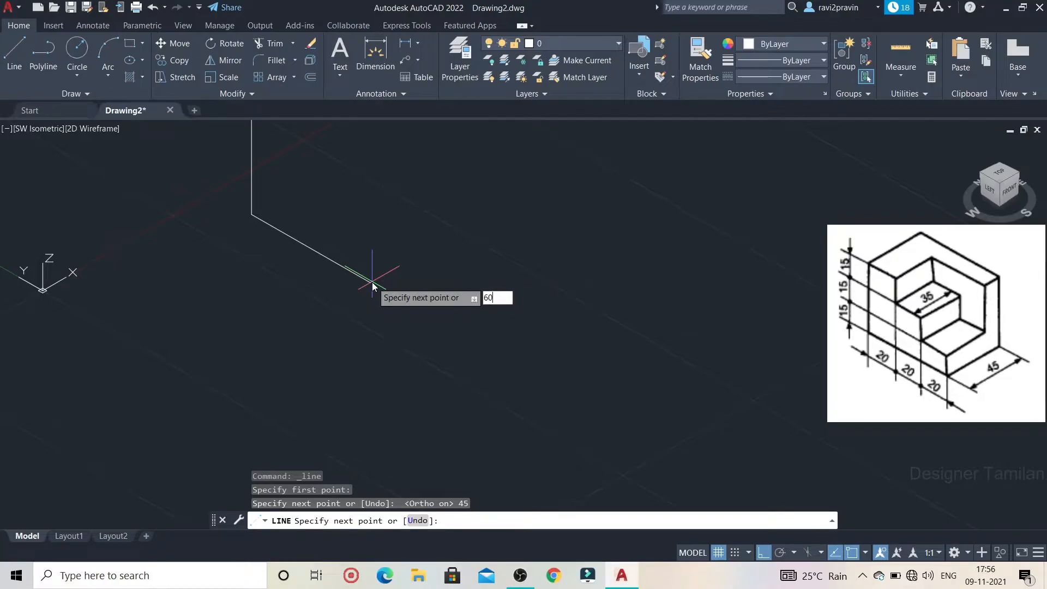
{"action": "key", "text": "Return"}
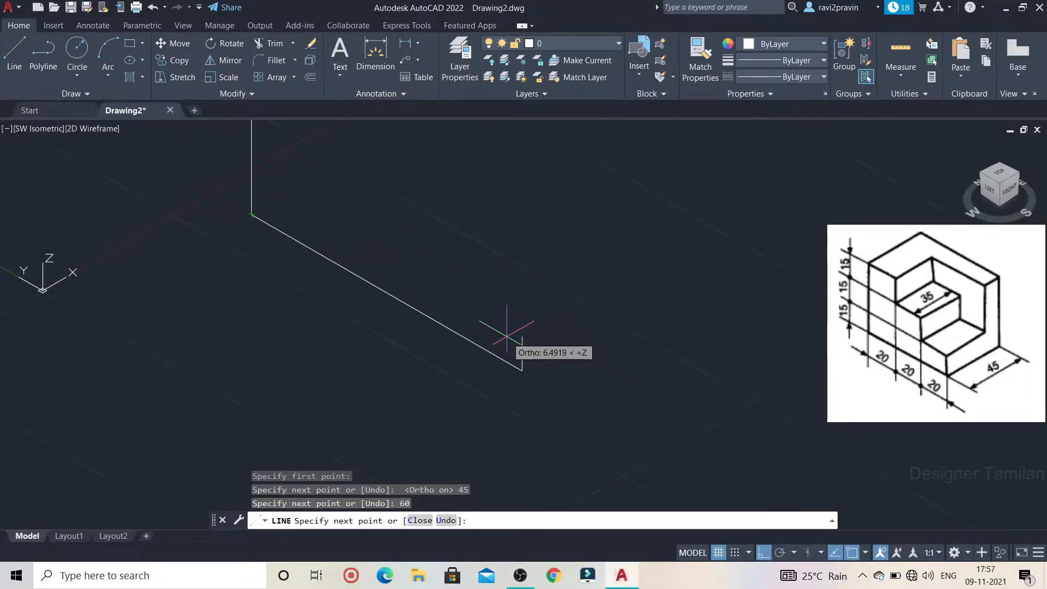
- Draw the lowest stair of the profile, 15 units up and 20 units back in the positive Y direction
{"action": "type", "text": "5"}
{"action": "key", "text": "Return"}
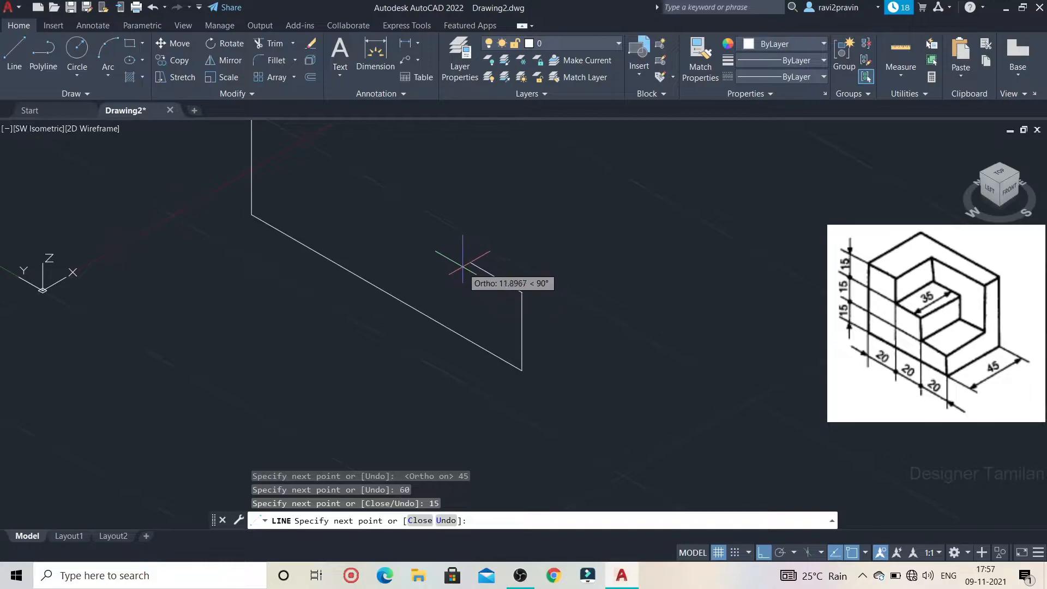
{"action": "type", "text": "20"}
{"action": "key", "text": "Return"}
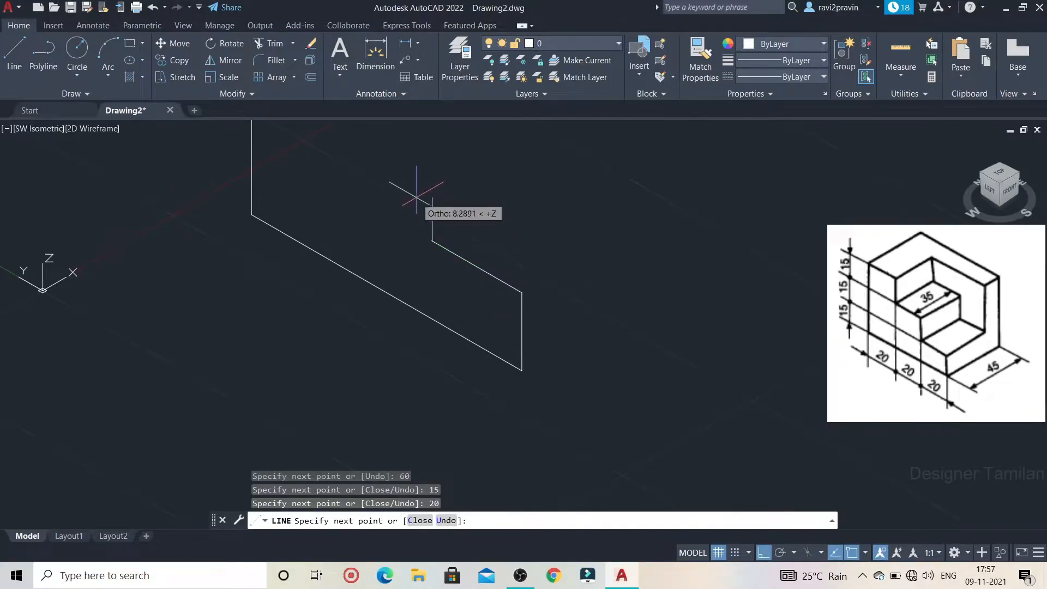
- Draw the middle stair of the profile with a 15-unit rise and a 20-unit run back along Y
{"action": "scroll", "coordinate": [421, 177], "scroll_direction": "down", "scroll_amount": 2}
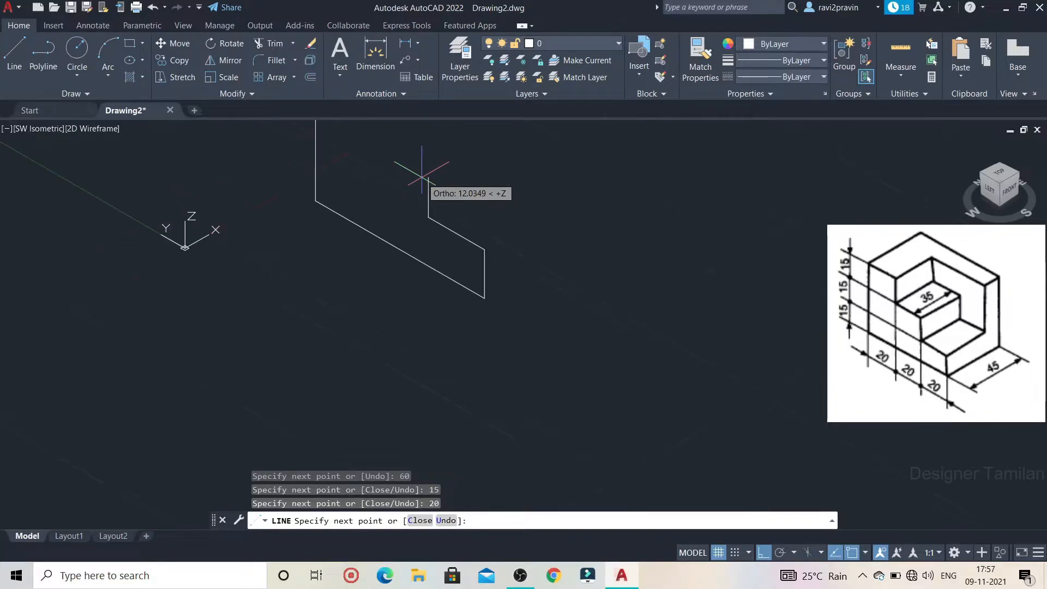
{"action": "scroll", "coordinate": [431, 148], "scroll_direction": "up", "scroll_amount": 2}
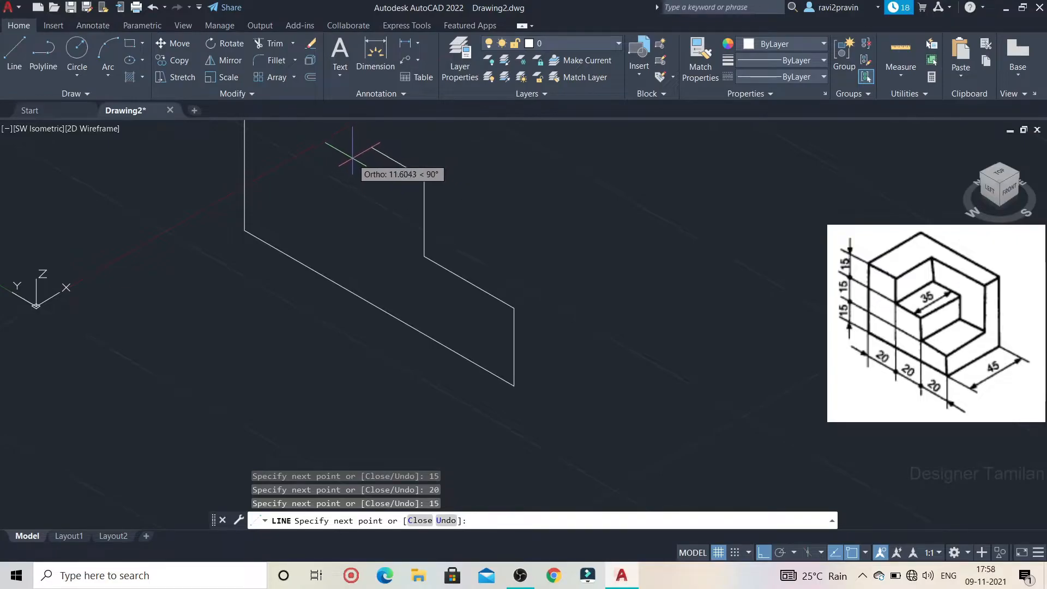
{"action": "key", "text": "Return"}
{"action": "scroll", "coordinate": [376, 150], "scroll_direction": "down", "scroll_amount": 4}
{"action": "scroll", "coordinate": [419, 143], "scroll_direction": "up", "scroll_amount": 5}
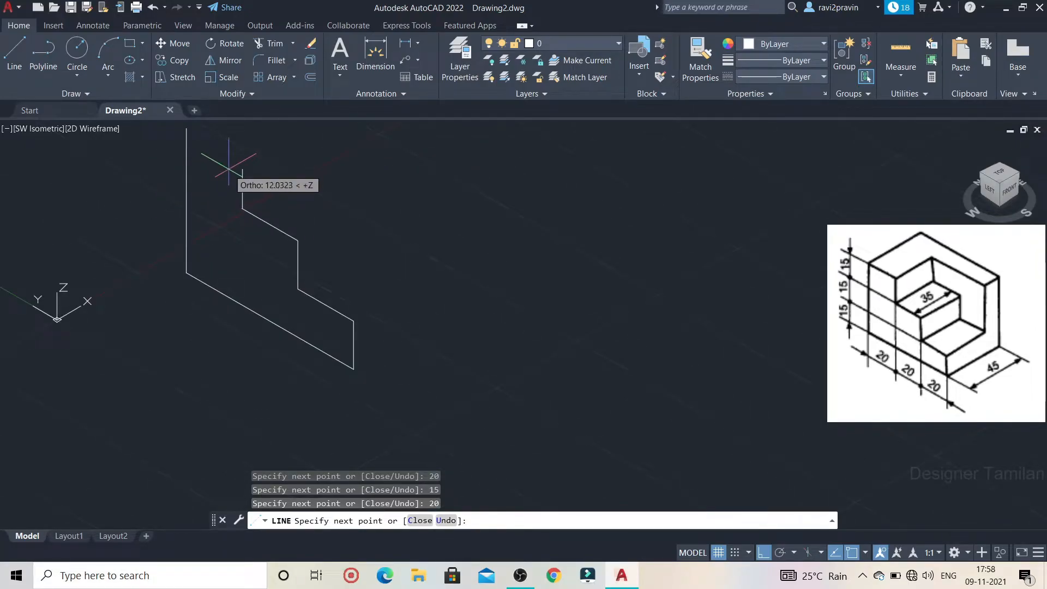
- Add the last 15-unit rise and close the stepped profile at the start point of the vertical edge
{"action": "type", "text": "15"}
{"action": "key", "text": "Return"}
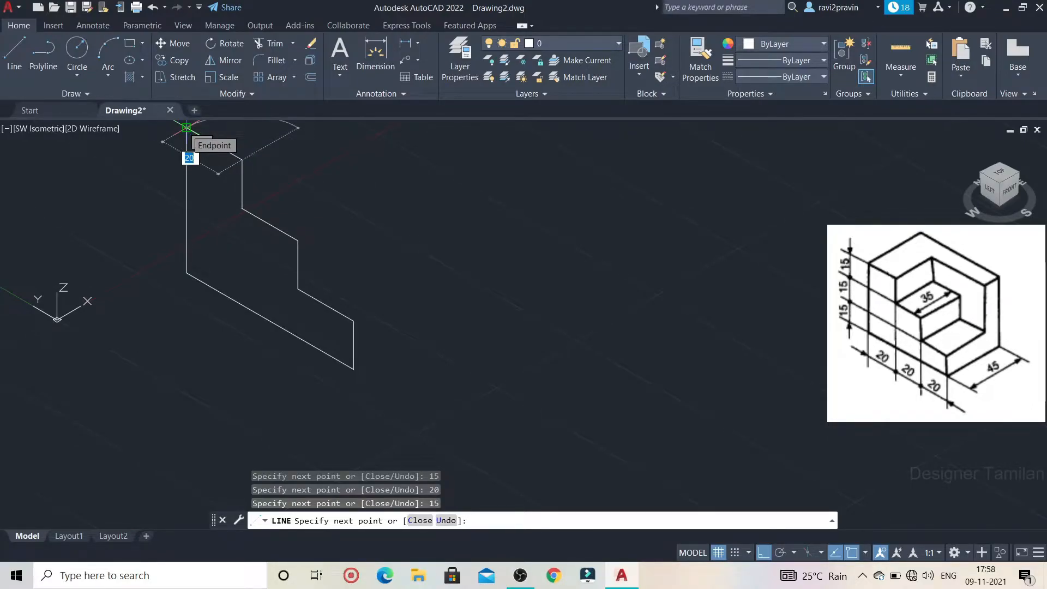
{"action": "left_click", "coordinate": [186, 127]}
- Continue from the profile's top corner with a 45-unit edge along X and a 60-unit edge along negative Y
{"action": "scroll", "coordinate": [251, 166], "scroll_direction": "down", "scroll_amount": 2}
{"action": "scroll", "coordinate": [256, 174], "scroll_direction": "up", "scroll_amount": 4}
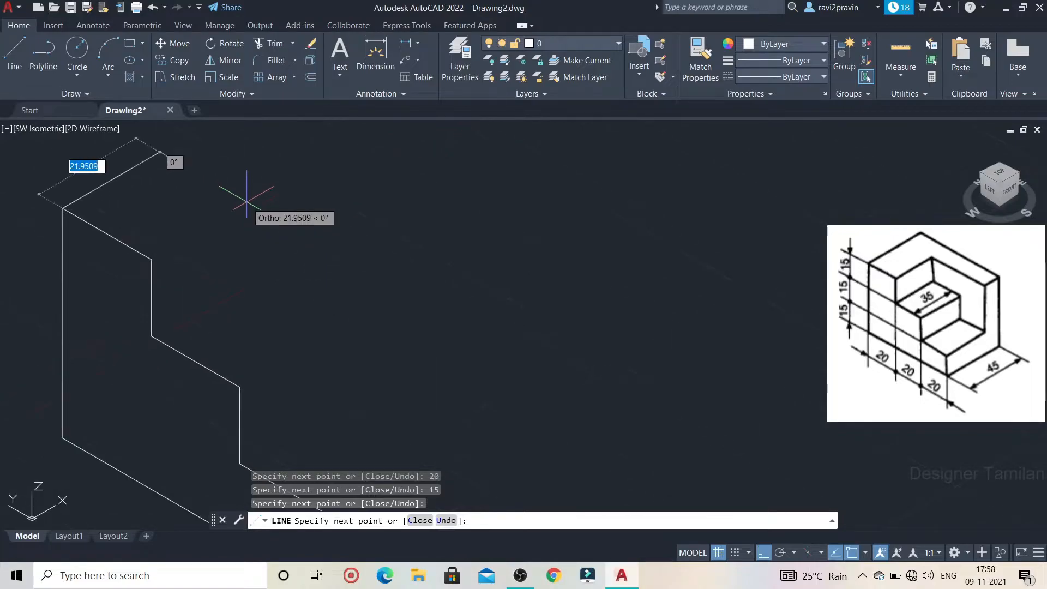
{"action": "scroll", "coordinate": [246, 200], "scroll_direction": "down", "scroll_amount": 2}
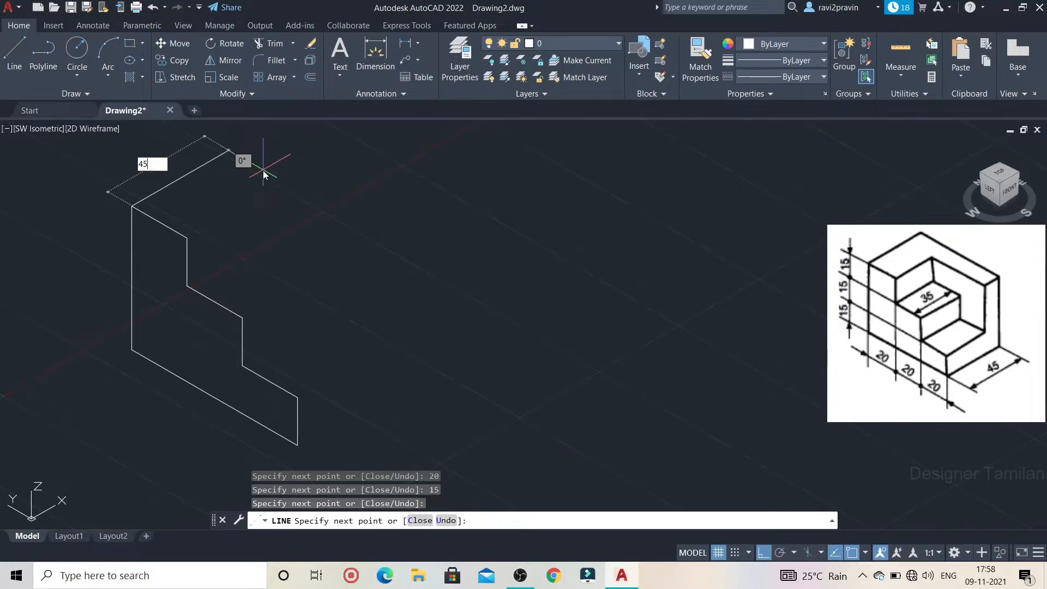
{"action": "key", "text": "Return"}
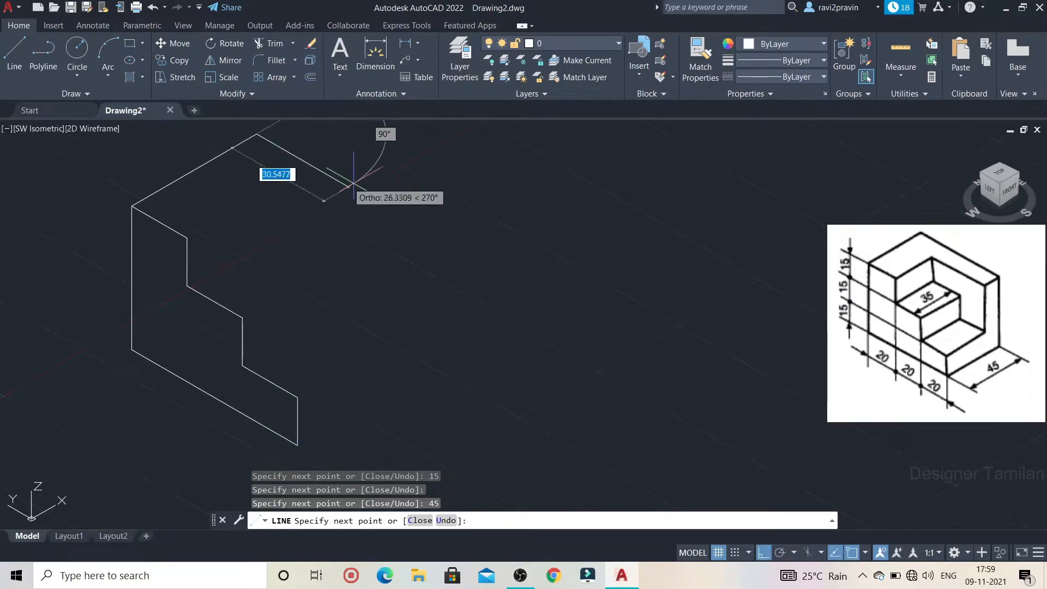
{"action": "key", "text": "Return"}
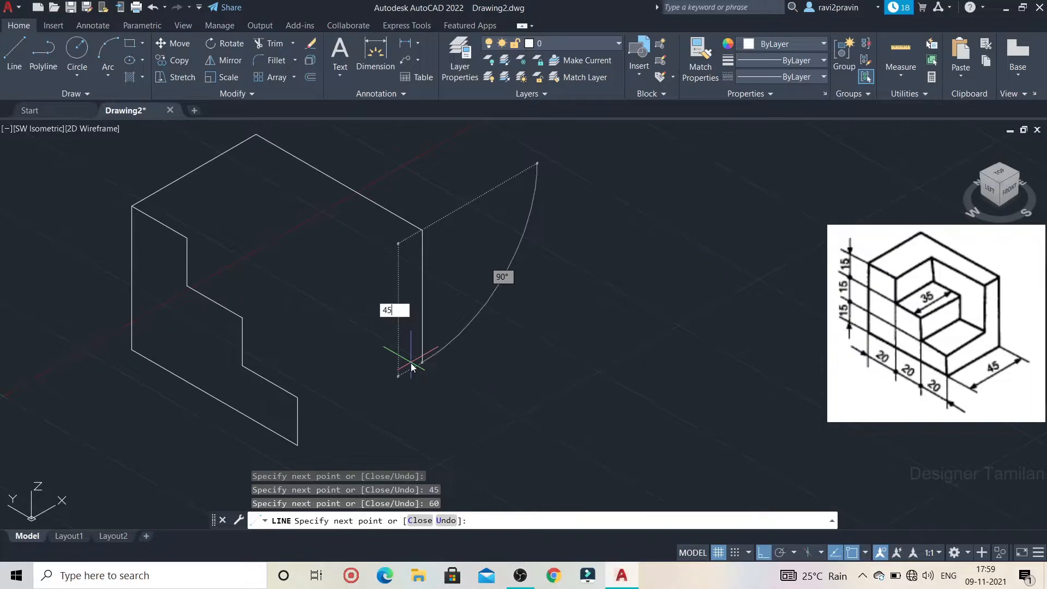
- Draw the block's far vertical edge 45 units down, connect it to the profile's lower front corner, and end the line
{"action": "key", "text": "Return"}
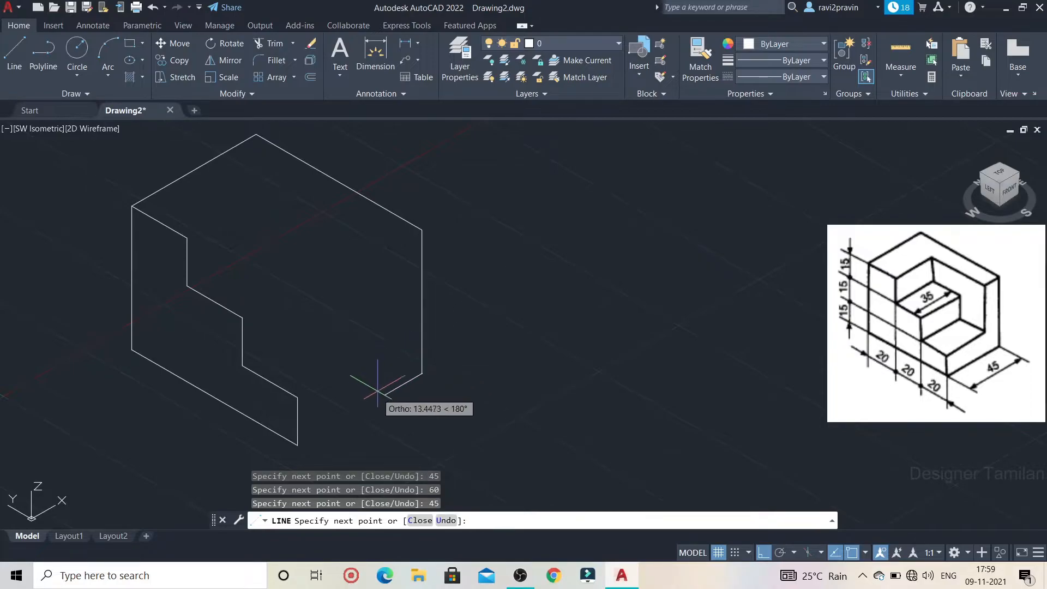
{"action": "left_click", "coordinate": [298, 445]}
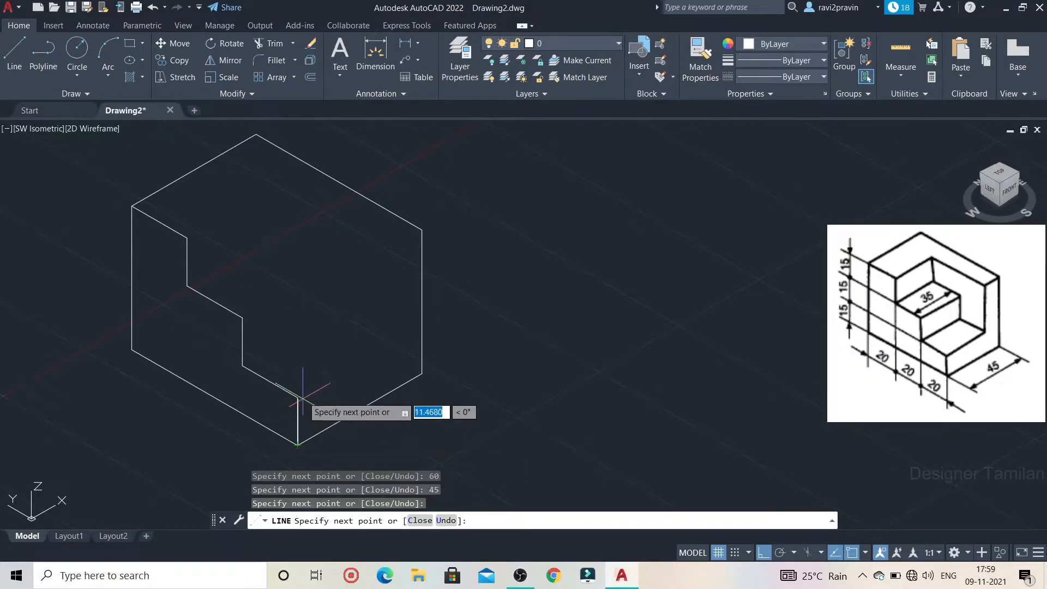
{"action": "key", "text": "Escape"}
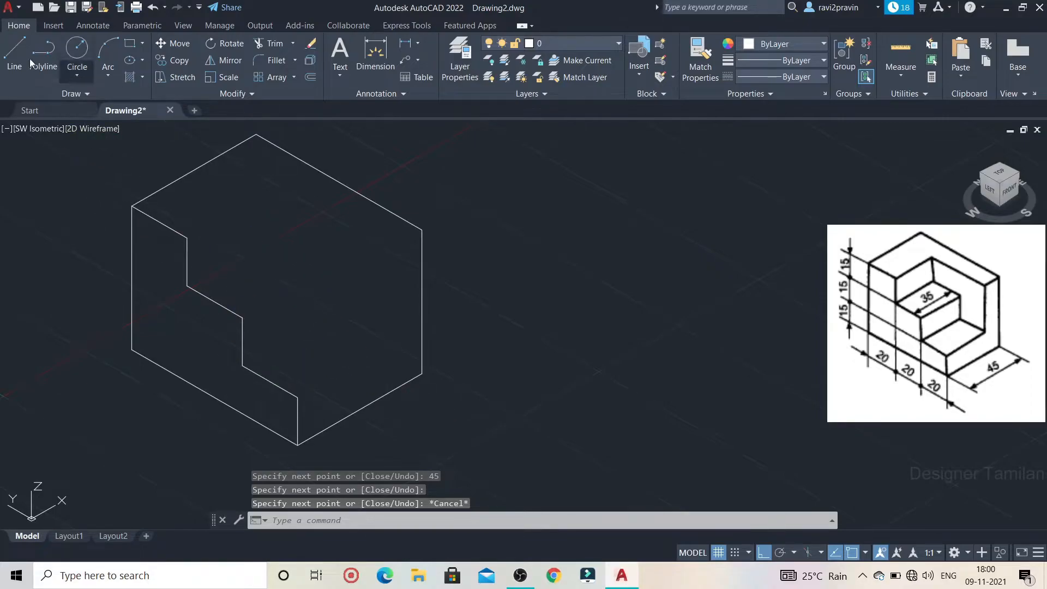
- Start a new line at the front corner of the profile's topmost stair and draw it 35 units along X
{"action": "left_click", "coordinate": [8, 60]}
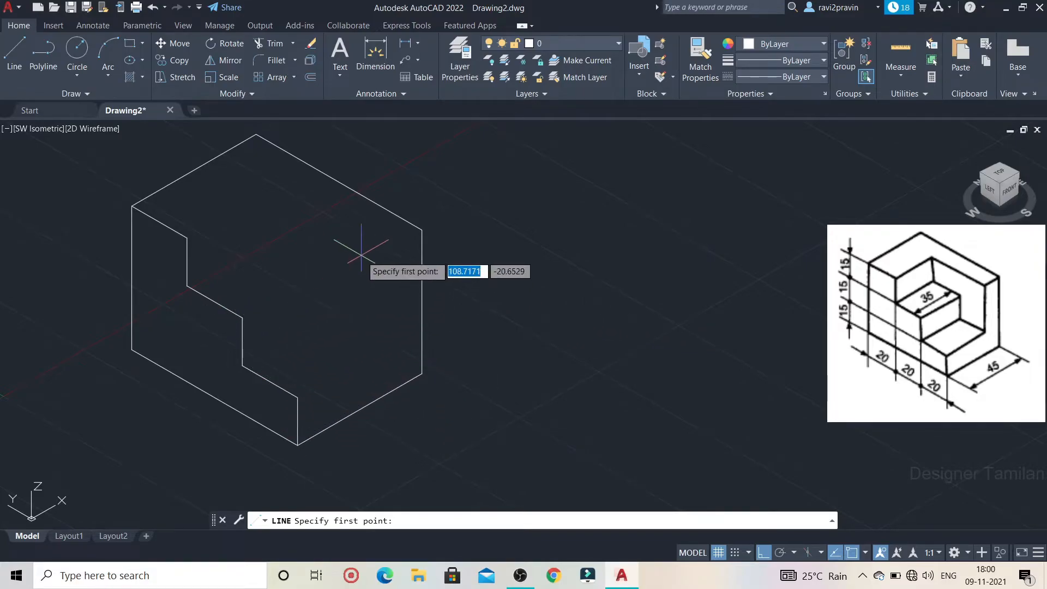
{"action": "left_click", "coordinate": [187, 238]}
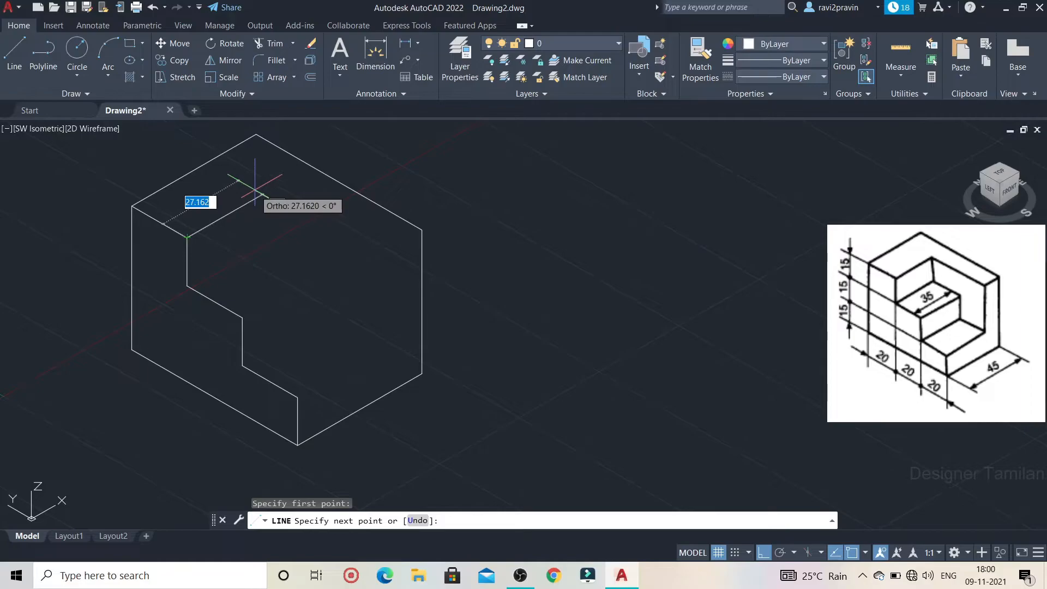
{"action": "type", "text": "35"}
{"action": "key", "text": "Return"}
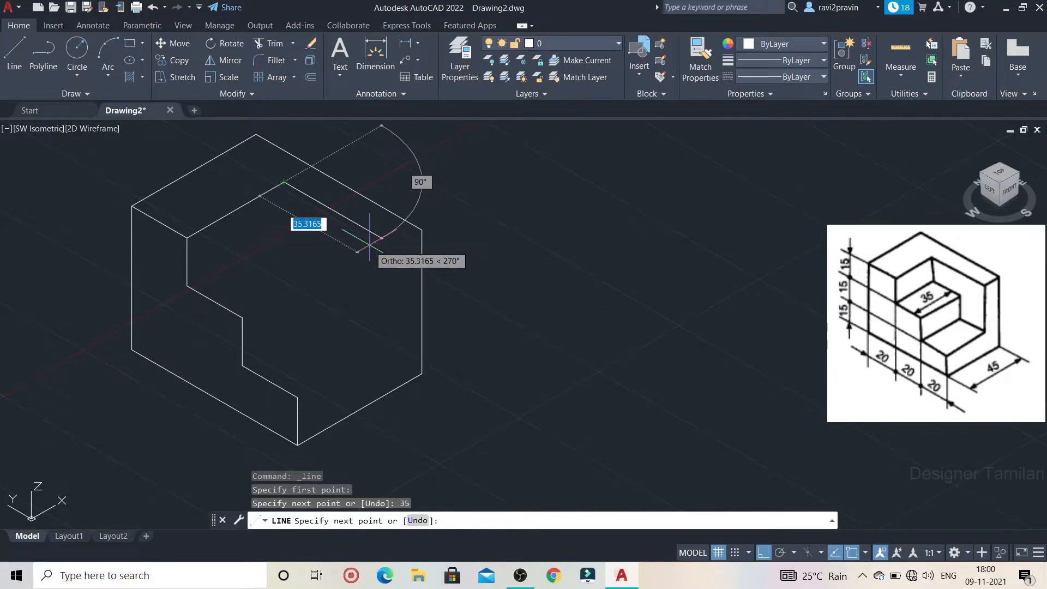
- Draw a 35-unit line along X from the front corner of the lowest stair, at the top of the front vertical edge
{"action": "key", "text": "Escape"}
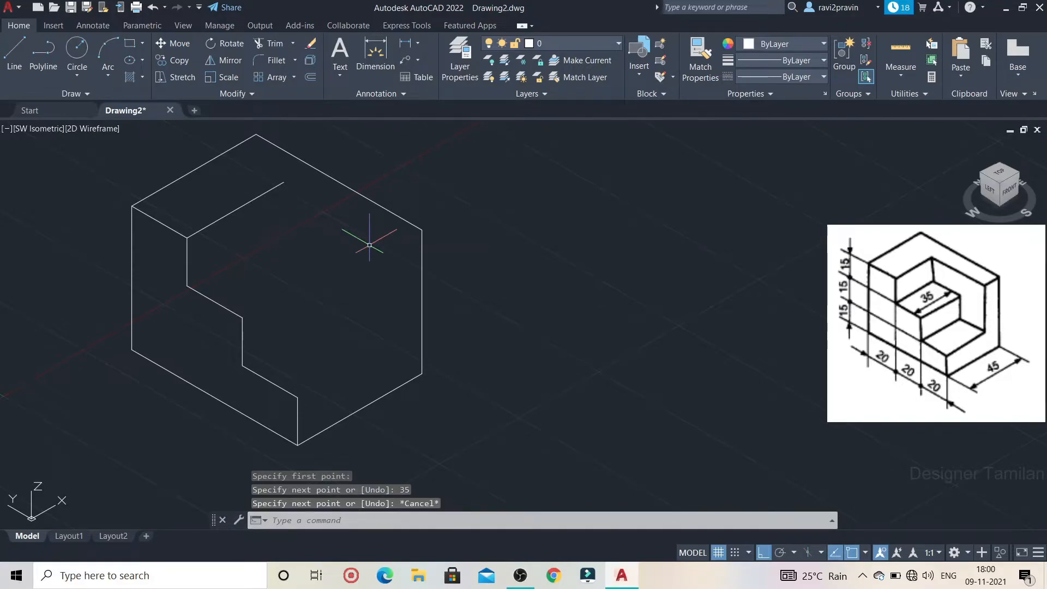
{"action": "left_click", "coordinate": [14, 52]}
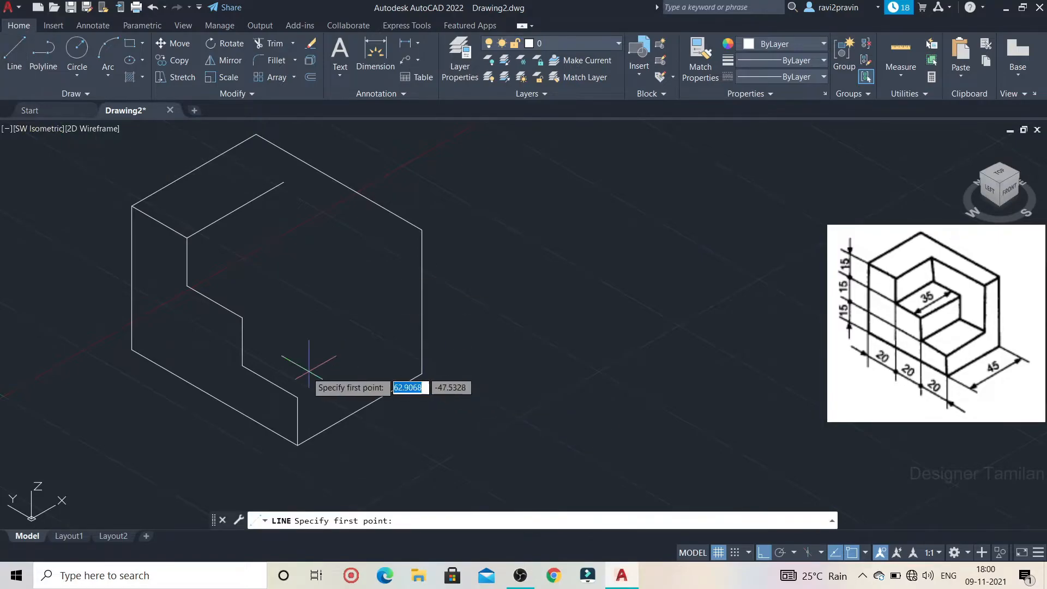
{"action": "left_click", "coordinate": [297, 396]}
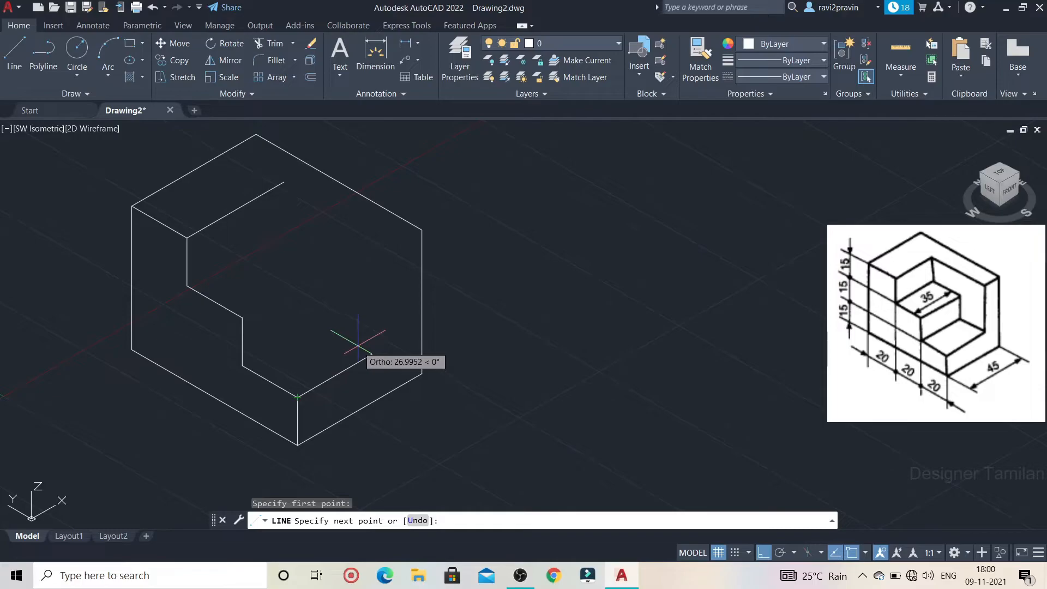
{"action": "type", "text": "35"}
{"action": "key", "text": "Return"}
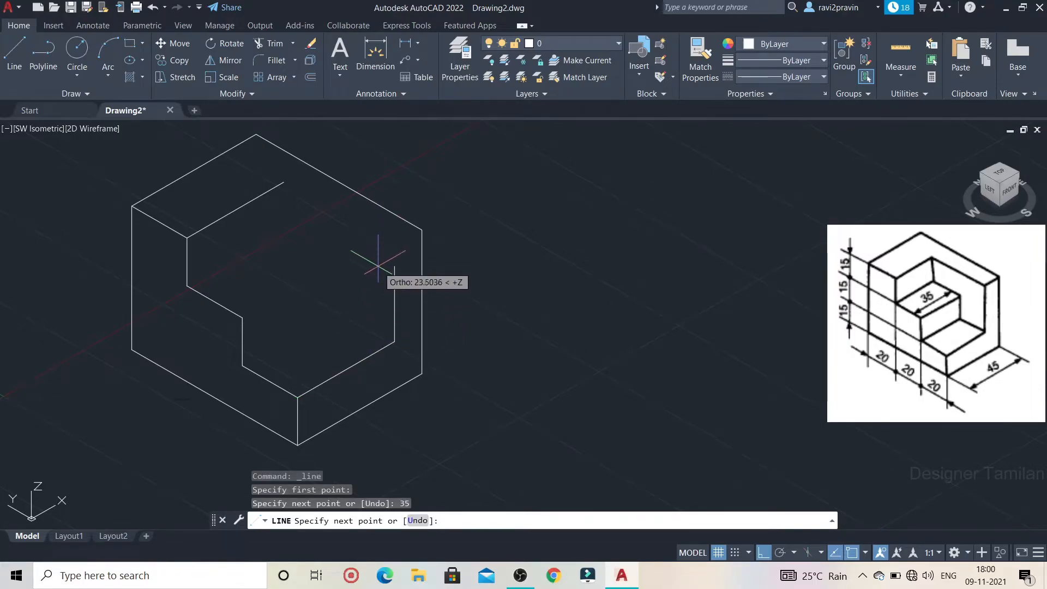
{"action": "key", "text": "Escape"}
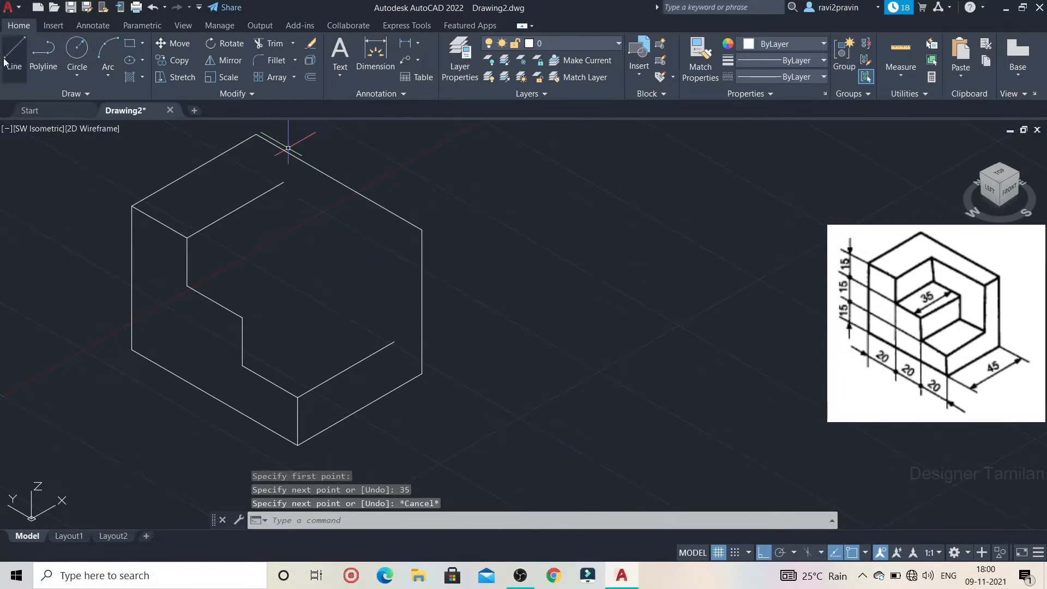
- Draw a 35-unit line along X from the outer corner of the middle stair's tread
{"action": "key", "text": "Return"}
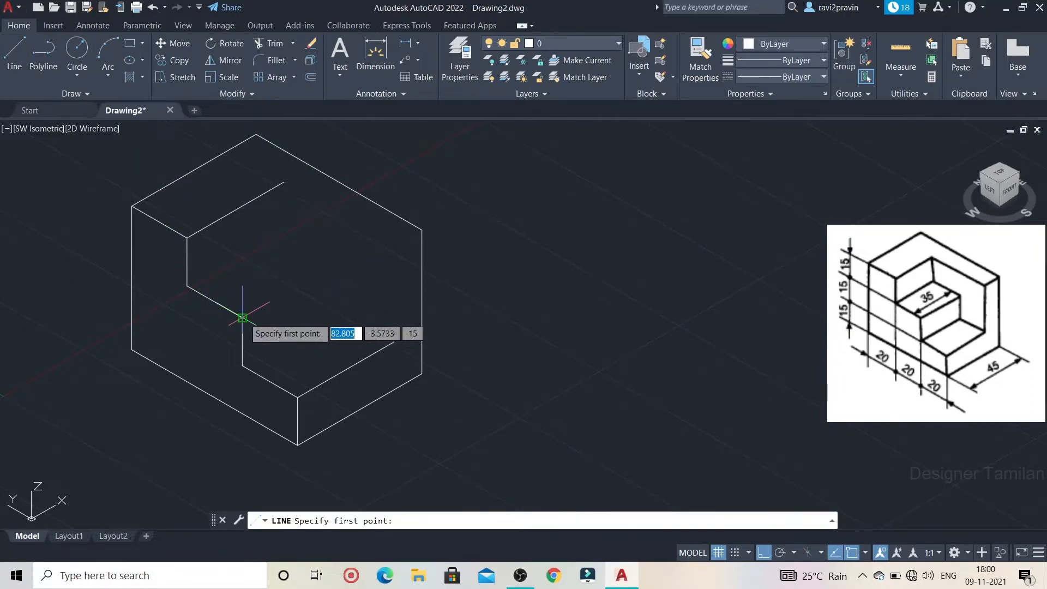
{"action": "left_click", "coordinate": [242, 317]}
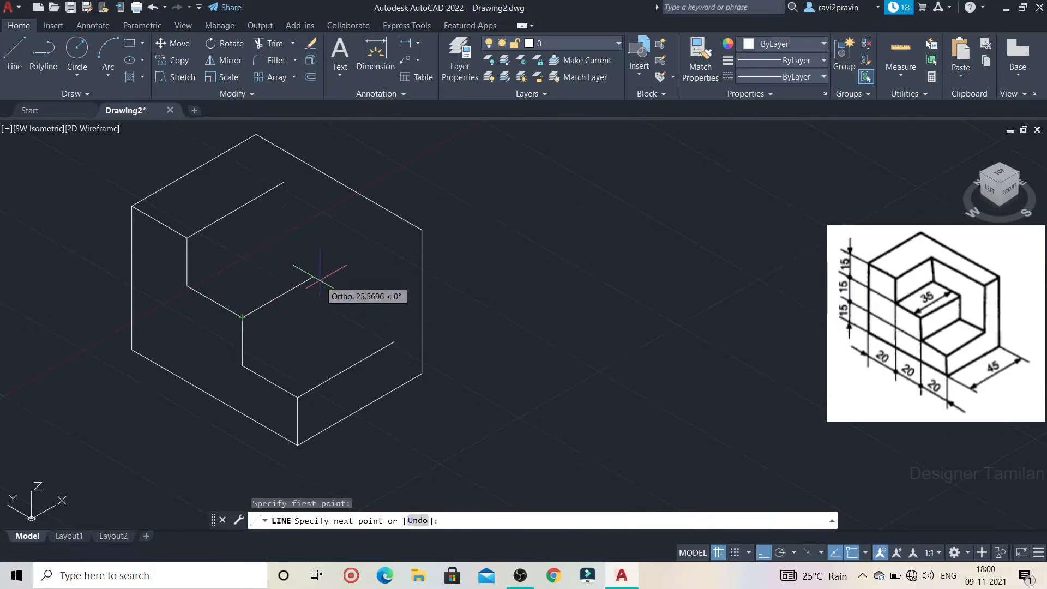
{"action": "type", "text": "35"}
{"action": "key", "text": "Return"}
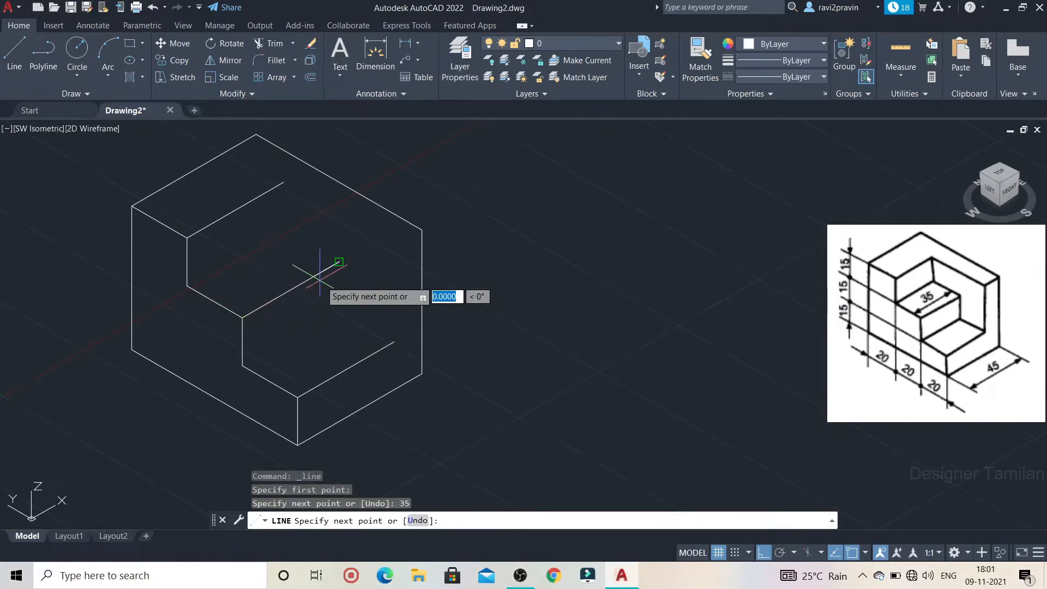
{"action": "key", "text": "Escape"}
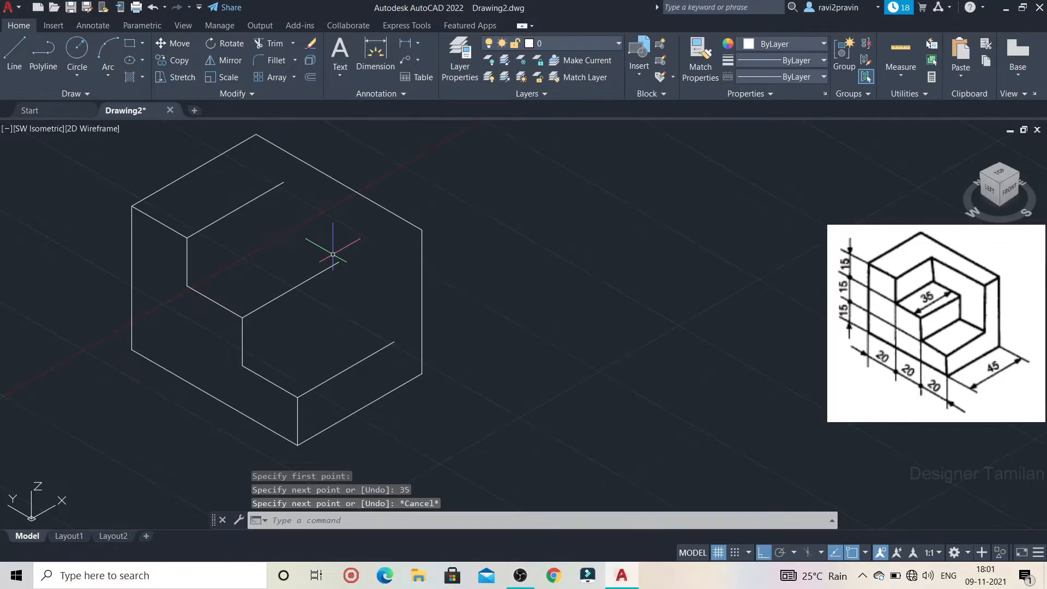
- Draw a 35-unit line along X from the middle tread's inner corner and join it vertically to the end of the topmost stair's edge
{"action": "key", "text": "Return"}
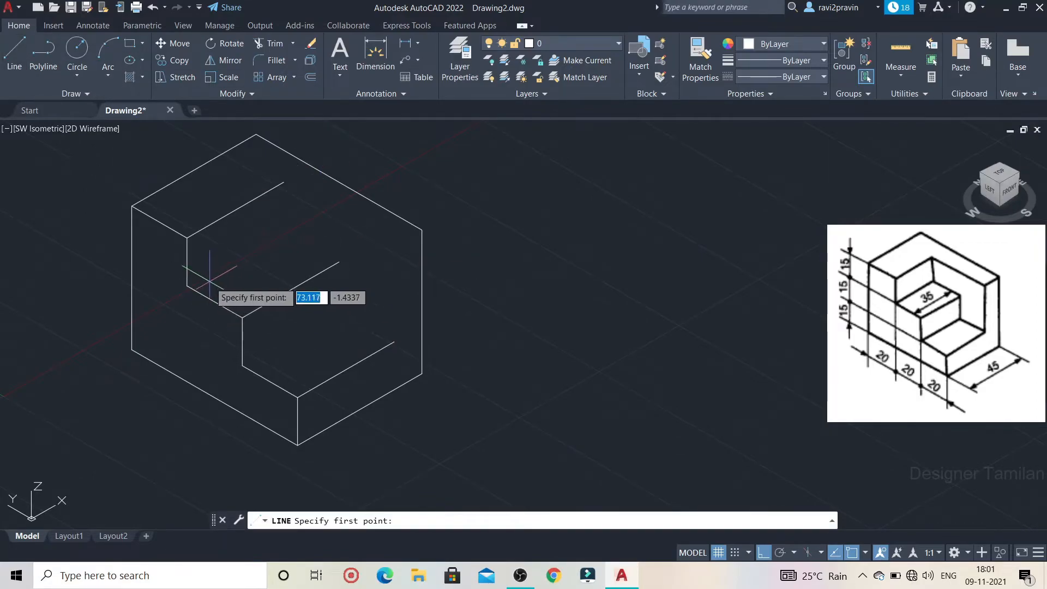
{"action": "left_click", "coordinate": [187, 285]}
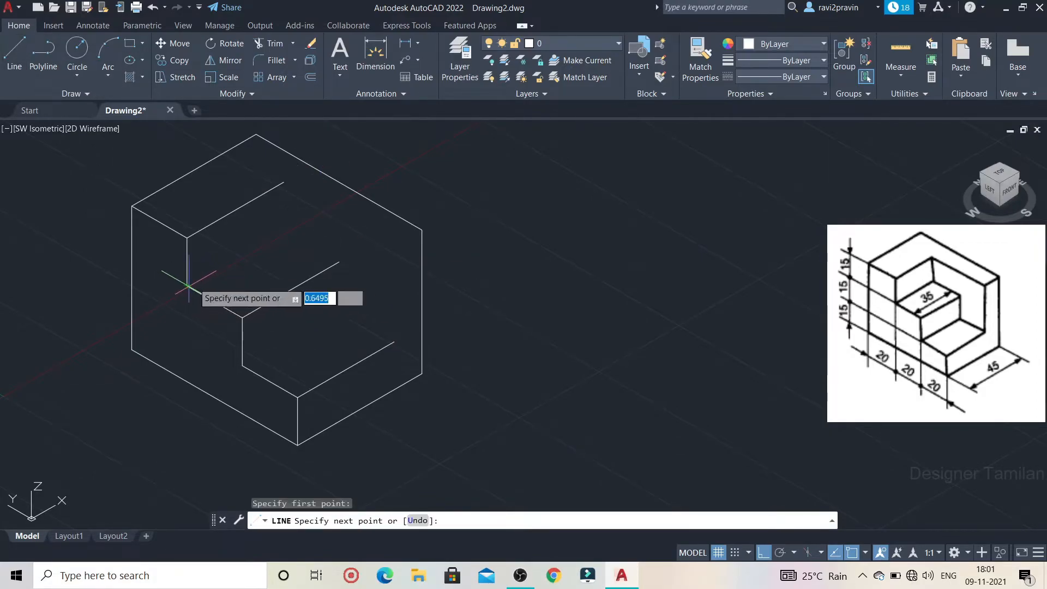
{"action": "type", "text": "35"}
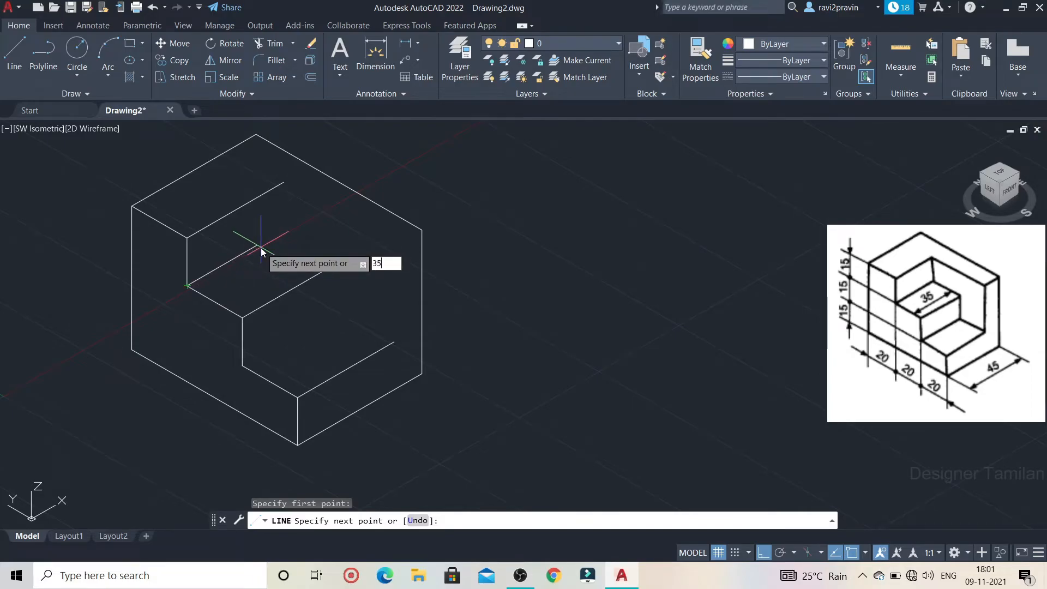
{"action": "key", "text": "Return"}
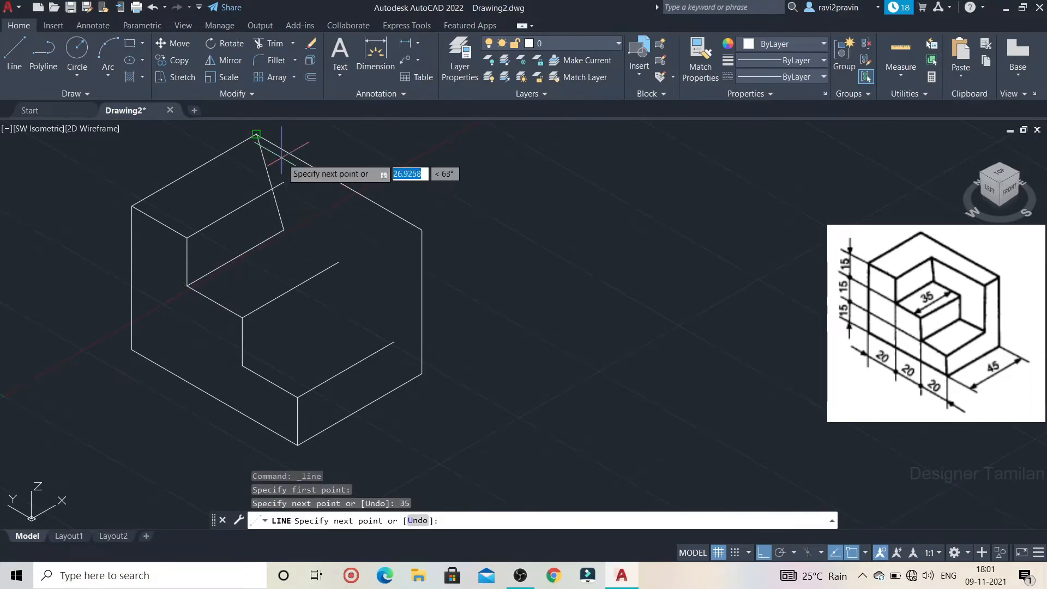
{"action": "left_click", "coordinate": [284, 180]}
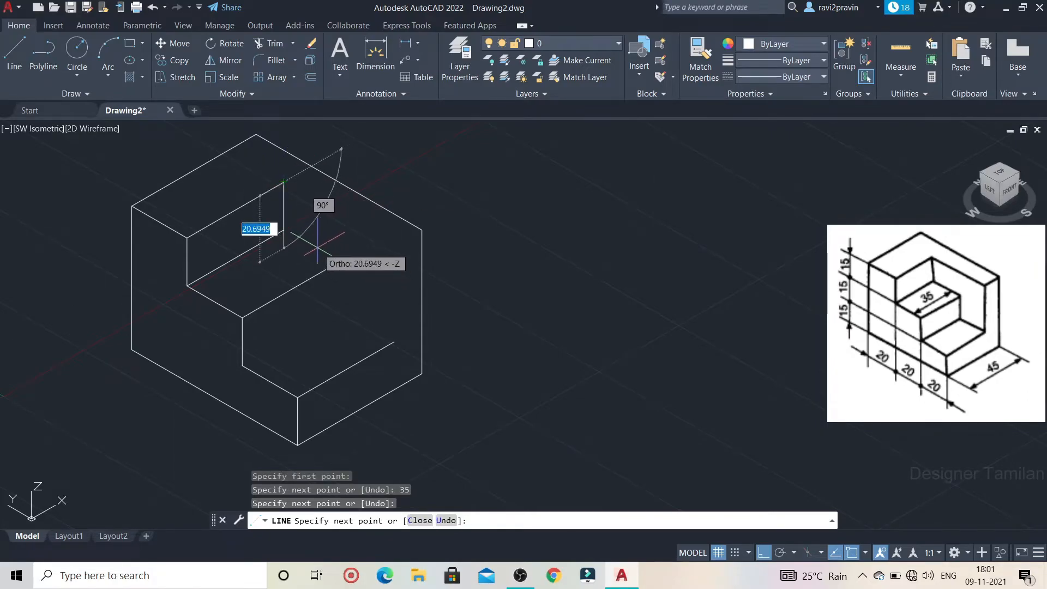
{"action": "key", "text": "Escape"}
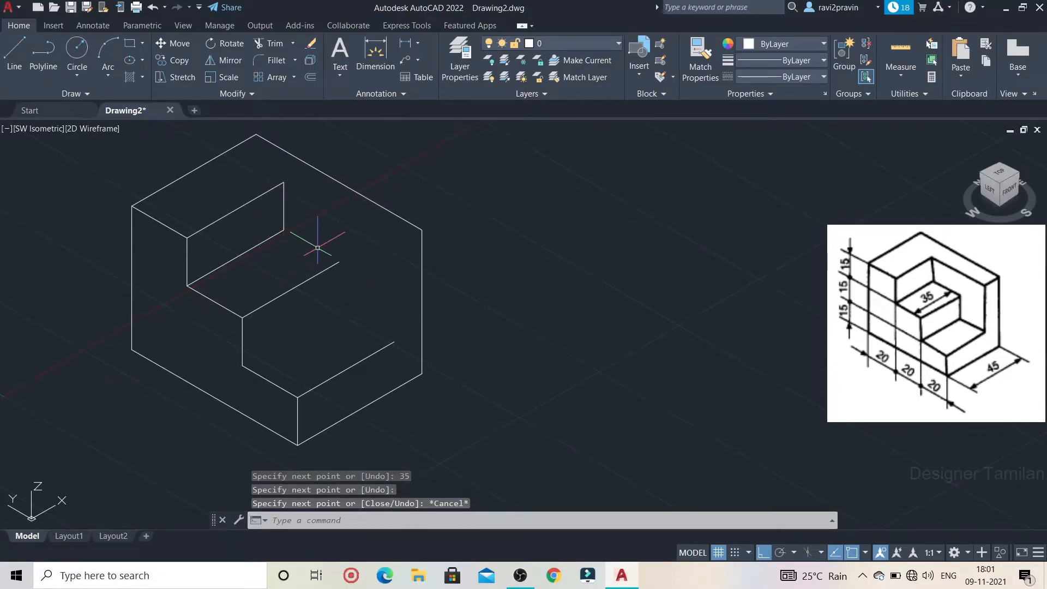
- Close the middle stair's tread with a line joining the far ends of its two 35-unit edges
{"action": "left_click", "coordinate": [15, 52]}
{"action": "left_click", "coordinate": [284, 230]}
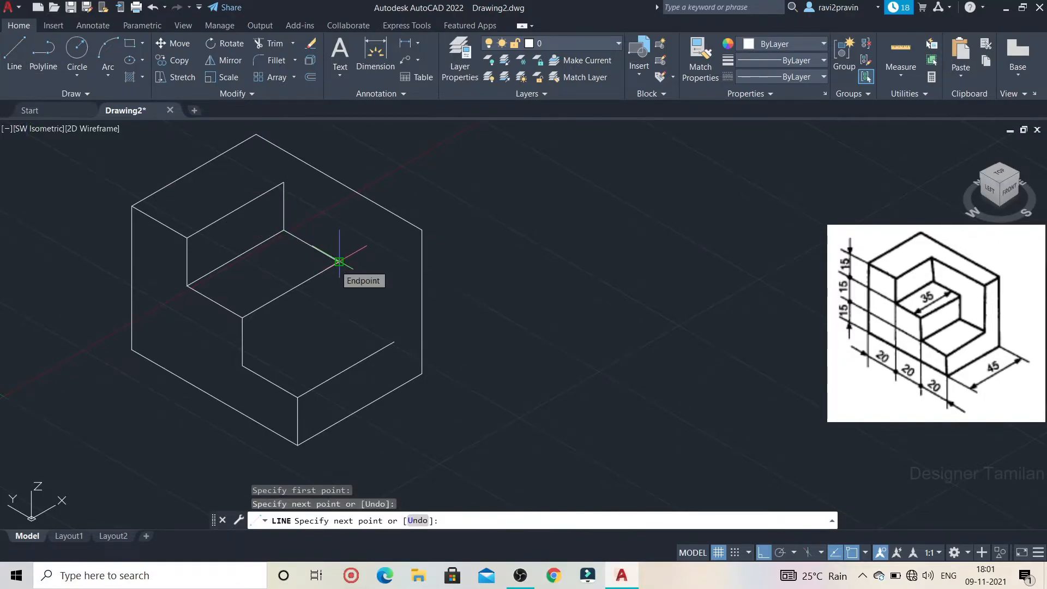
{"action": "key", "text": "Escape"}
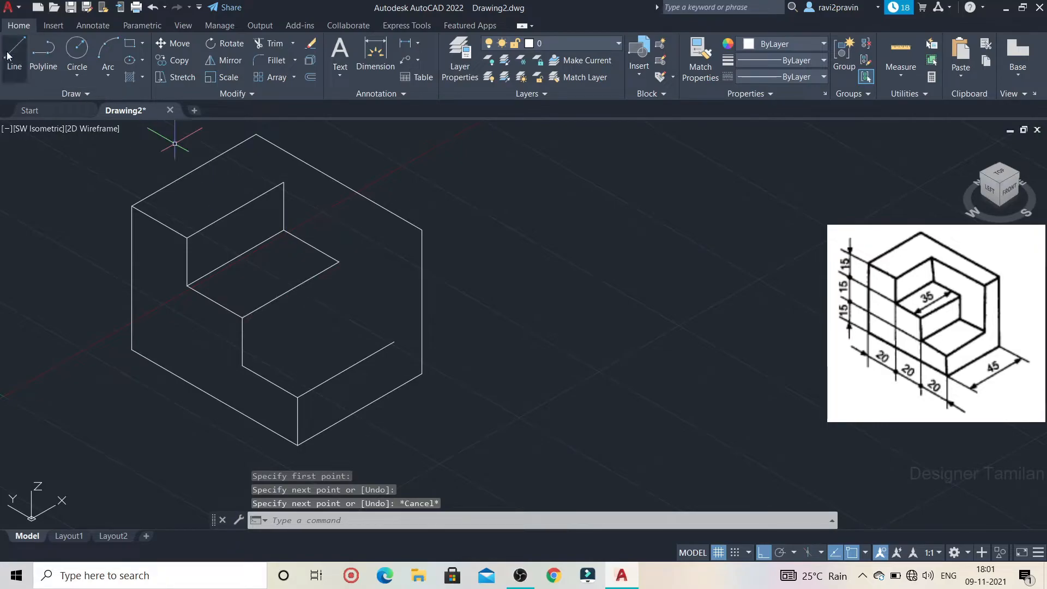
- Draw a 35-unit line along X from the lowest tread's inner corner and join it up to the far end of the middle tread's outer edge
{"action": "left_click", "coordinate": [14, 52]}
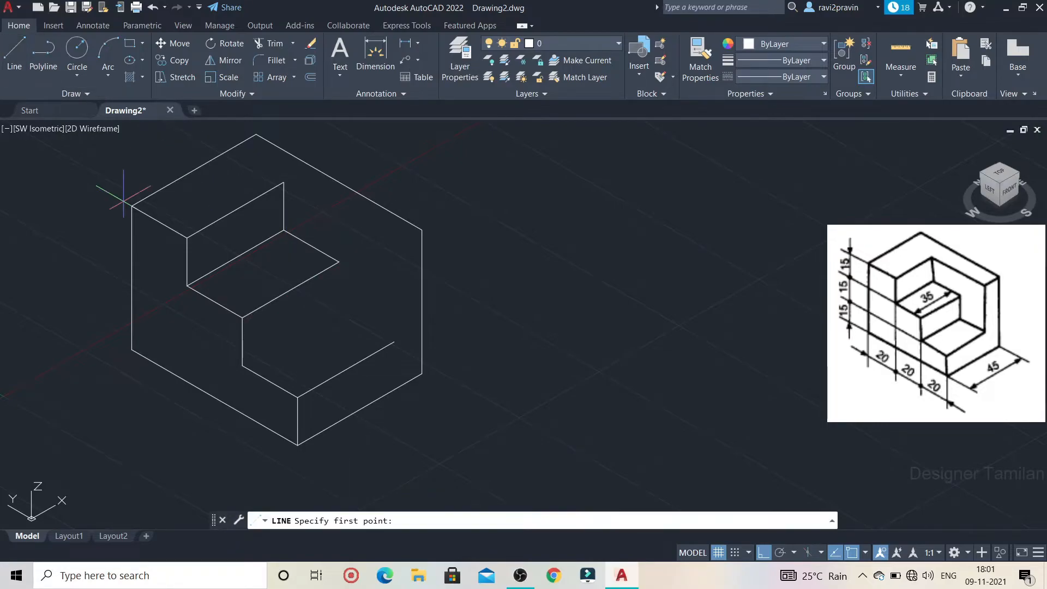
{"action": "left_click", "coordinate": [242, 365]}
{"action": "type", "text": "35"}
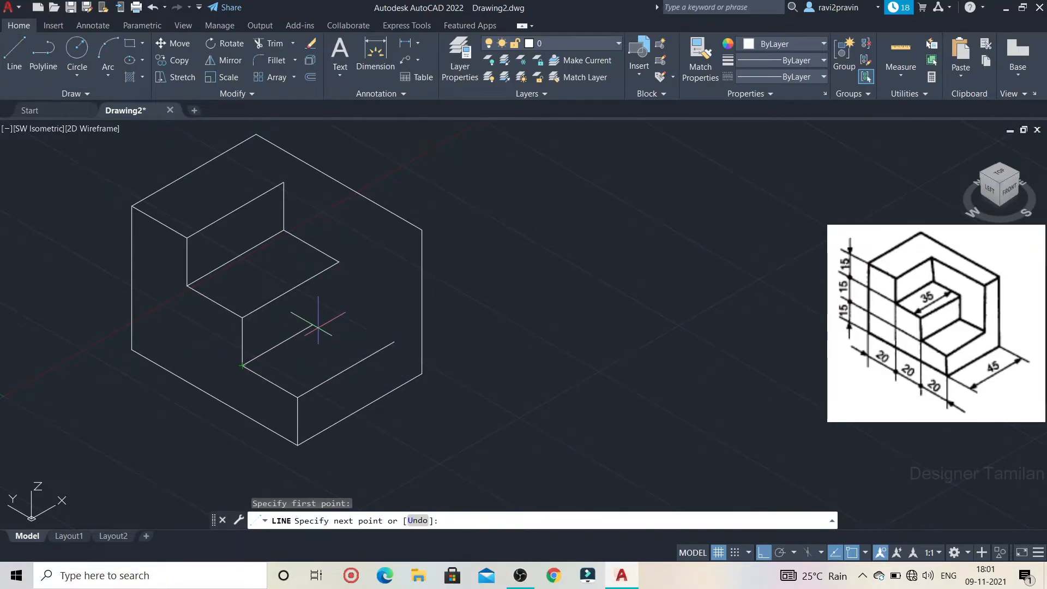
{"action": "key", "text": "Return"}
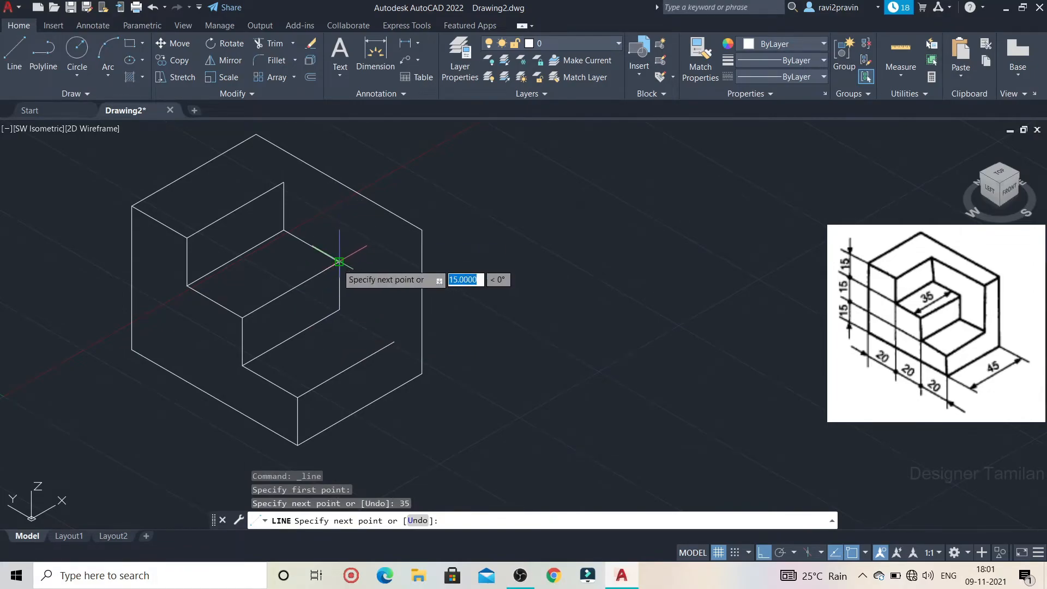
{"action": "left_click", "coordinate": [339, 261]}
{"action": "key", "text": "Escape"}
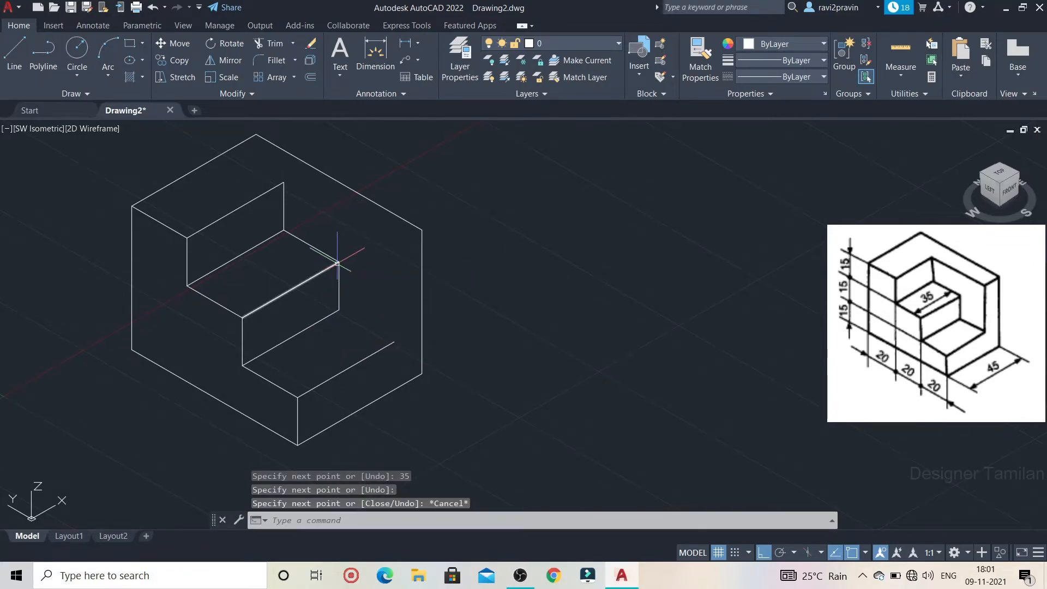
- Close the lowest stair's tread with a line joining the far ends of its two 35-unit edges
{"action": "left_click", "coordinate": [14, 56]}
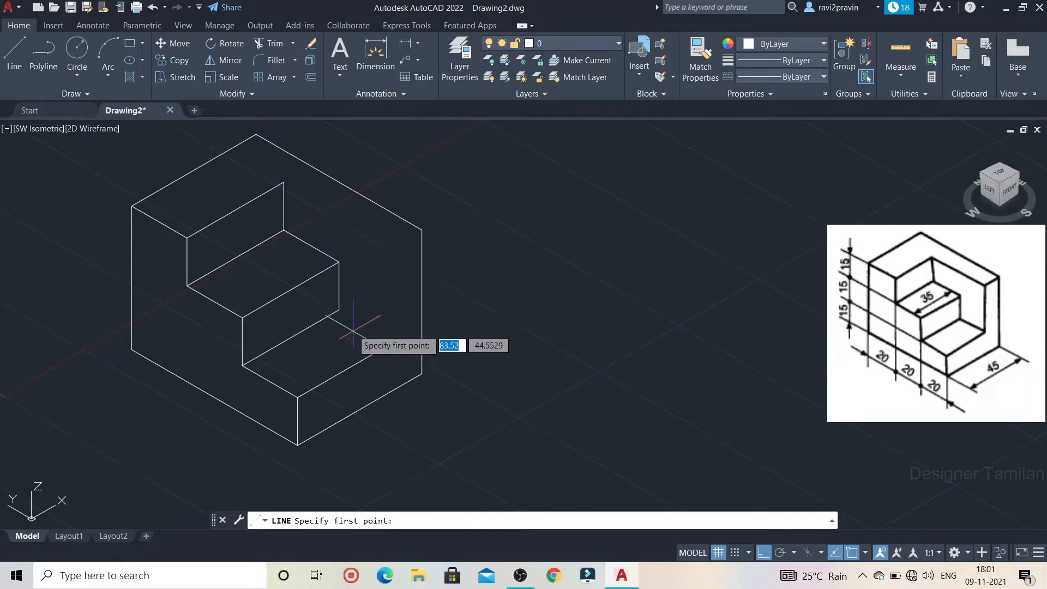
{"action": "left_click", "coordinate": [339, 309]}
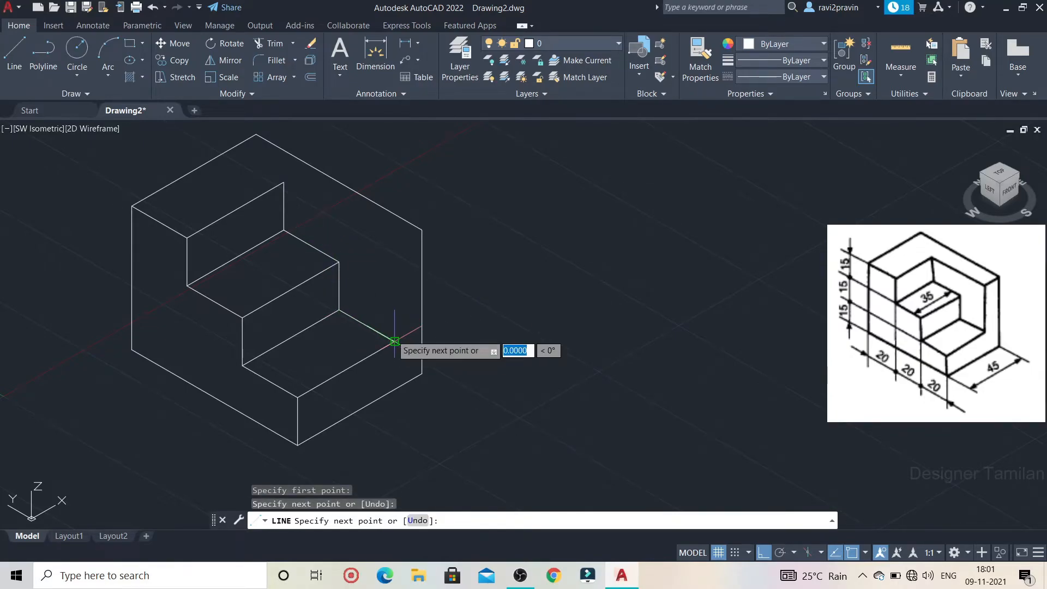
{"action": "left_click", "coordinate": [398, 328]}
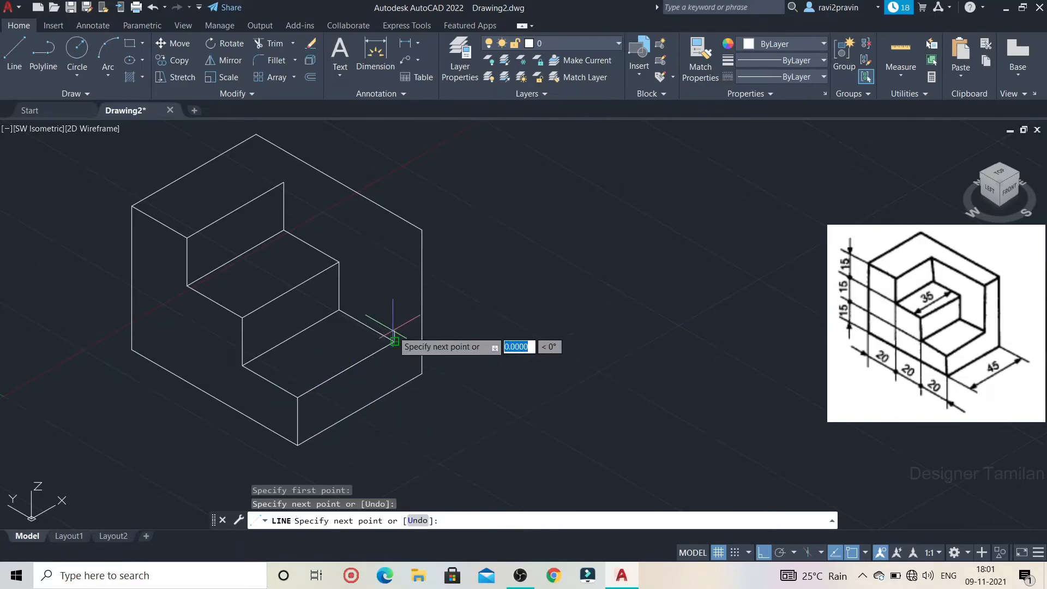
{"action": "key", "text": "Escape"}
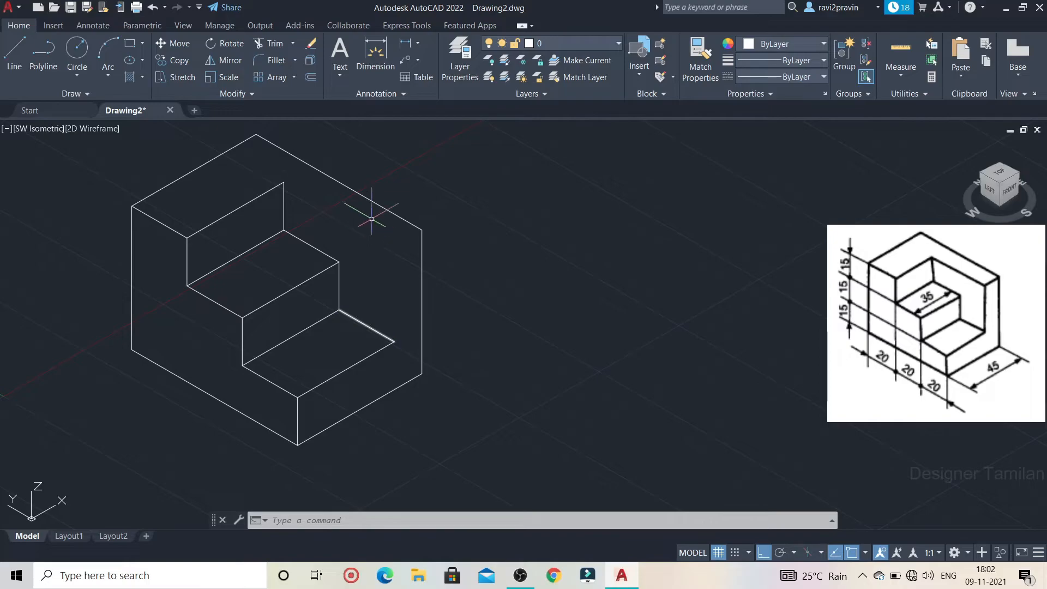
- Draw a 30-unit vertical line up from the lowest tread's far outer corner and connect it to the end of the topmost stair's 35-unit edge
{"action": "left_click", "coordinate": [15, 53]}
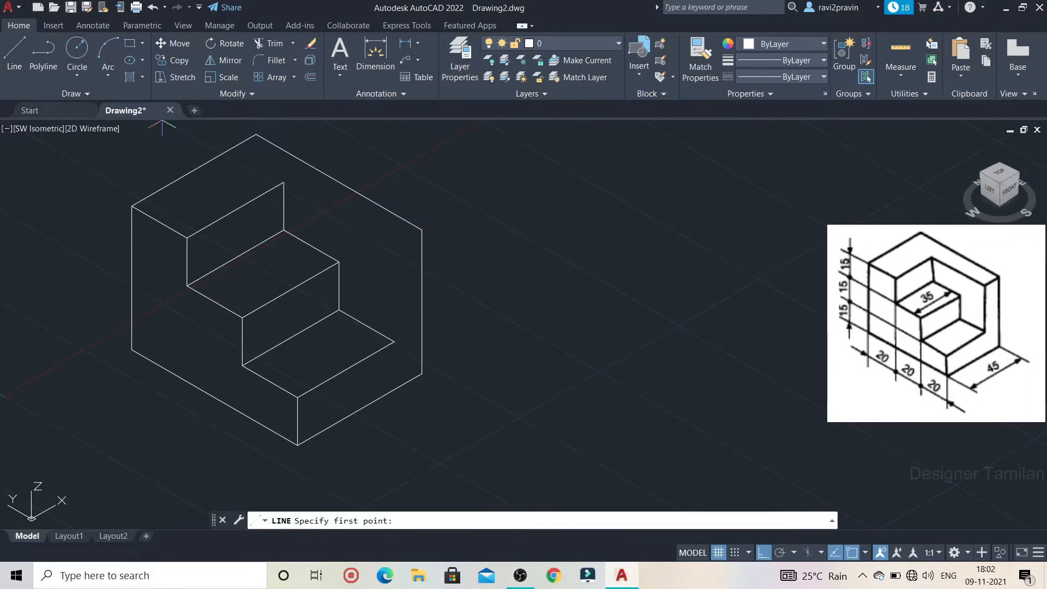
{"action": "left_click", "coordinate": [394, 342]}
{"action": "type", "text": "30"}
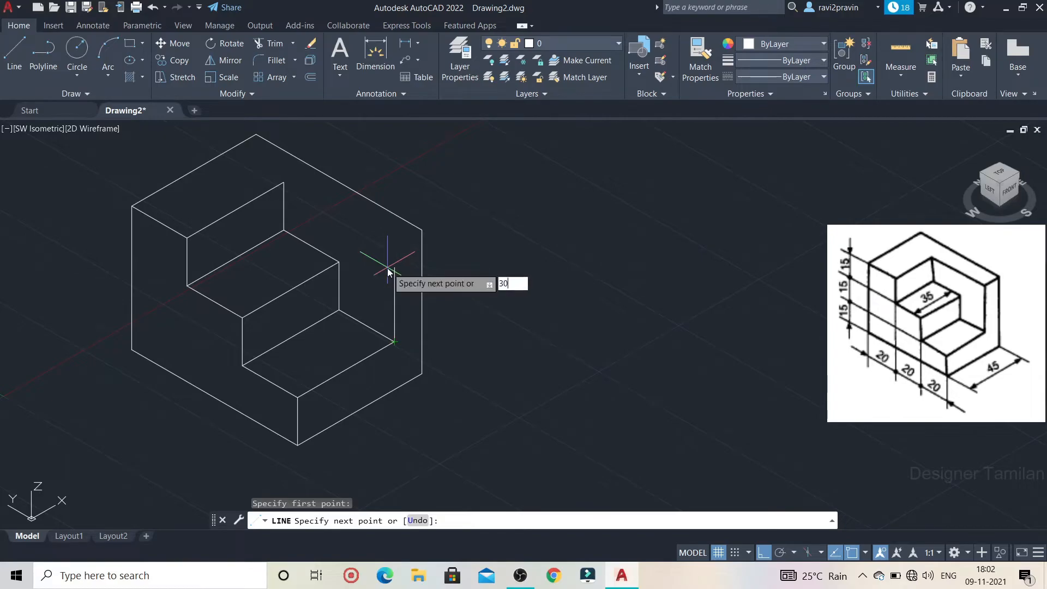
{"action": "key", "text": "Return"}
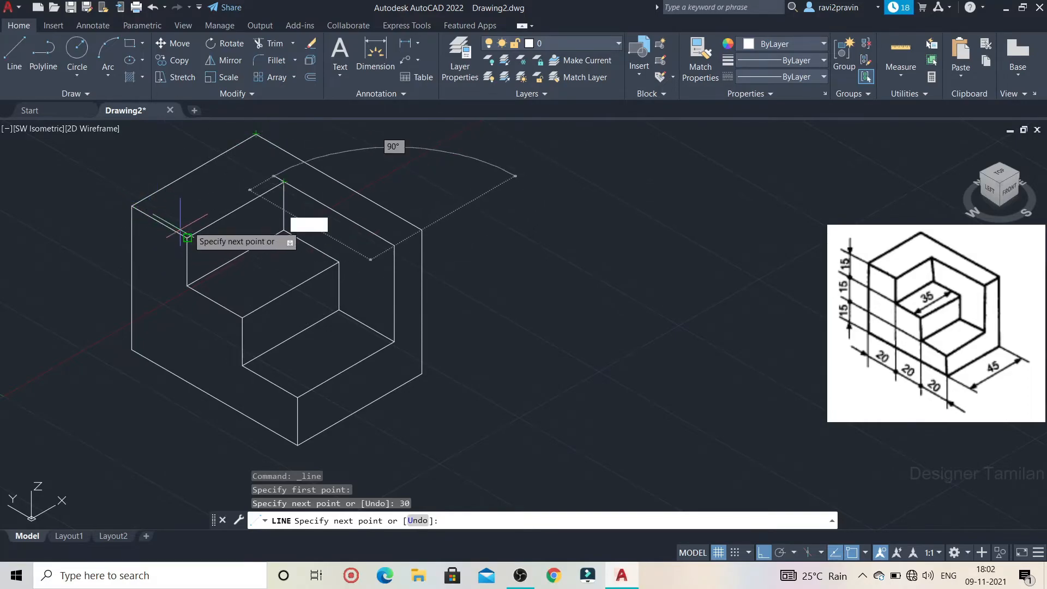
{"action": "left_click", "coordinate": [283, 181]}
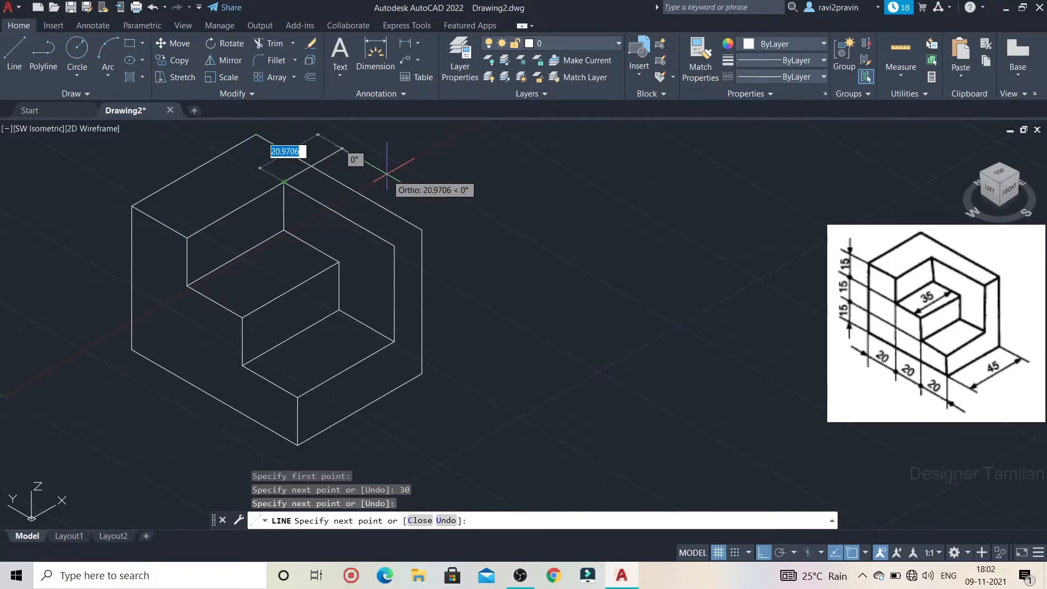
{"action": "key", "text": "Escape"}
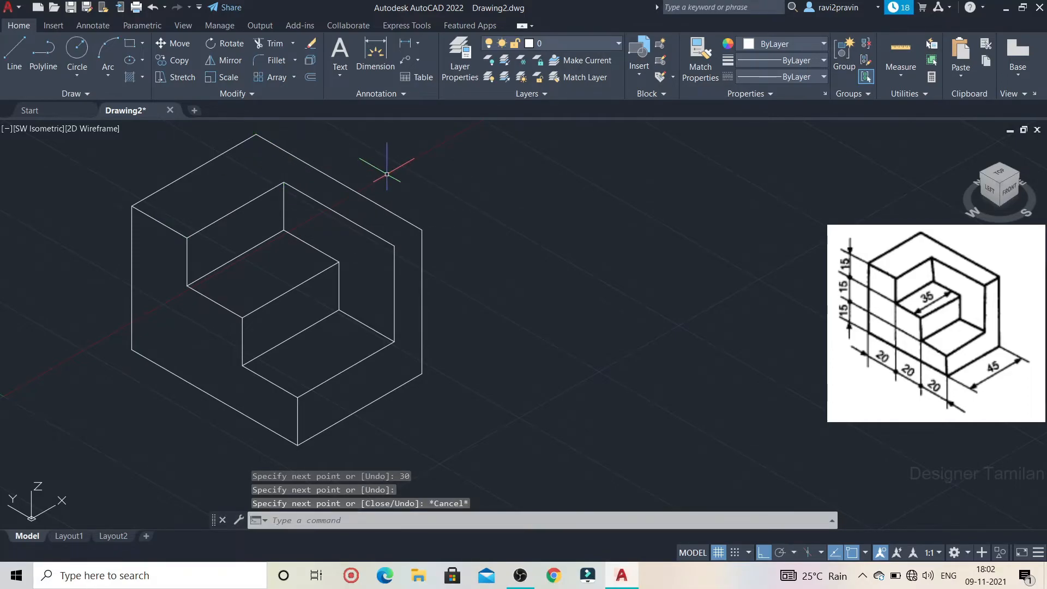
- Connect the top of the 30-unit vertical line to the block's far outer top corner
{"action": "left_click", "coordinate": [16, 53]}
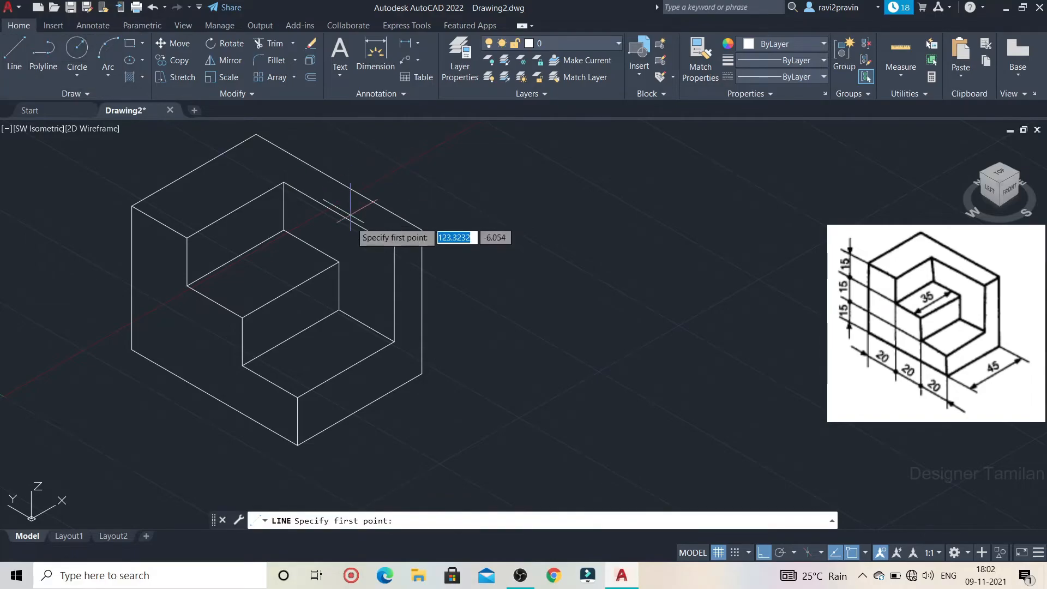
{"action": "left_click", "coordinate": [394, 245]}
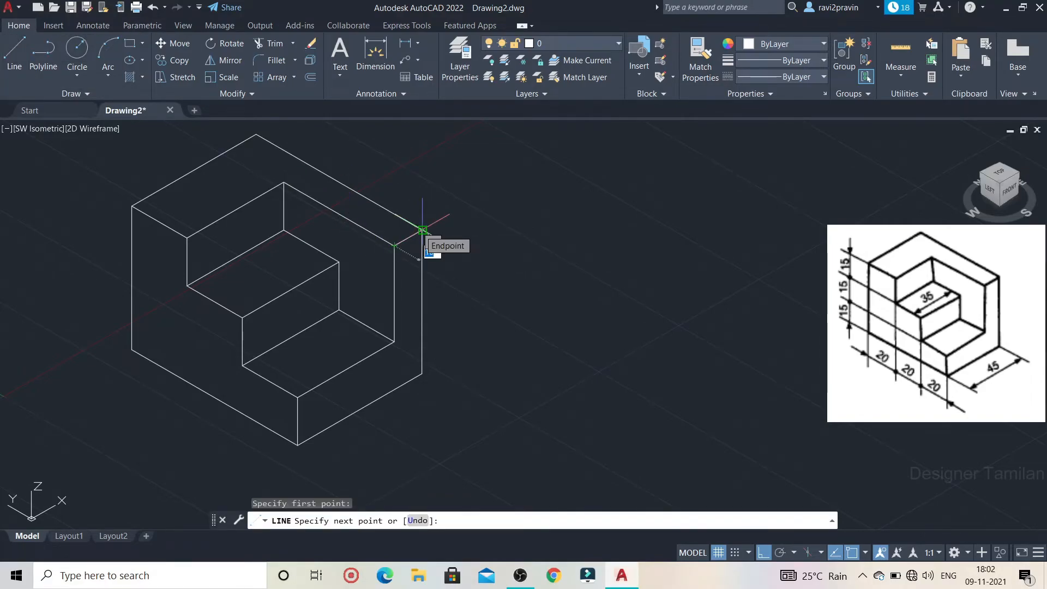
{"action": "left_click", "coordinate": [423, 230]}
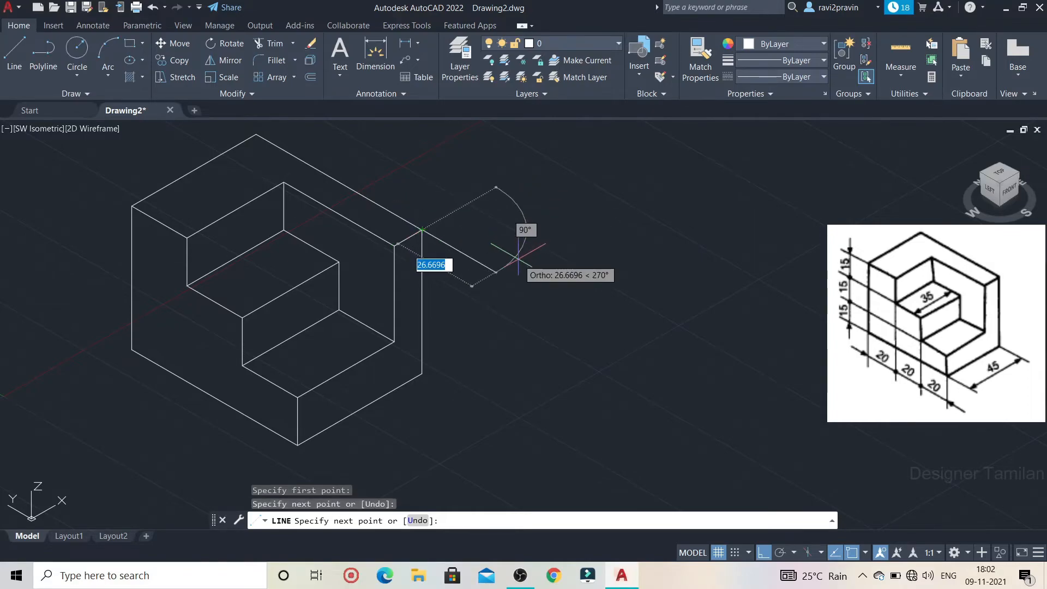
{"action": "key", "text": "Escape"}
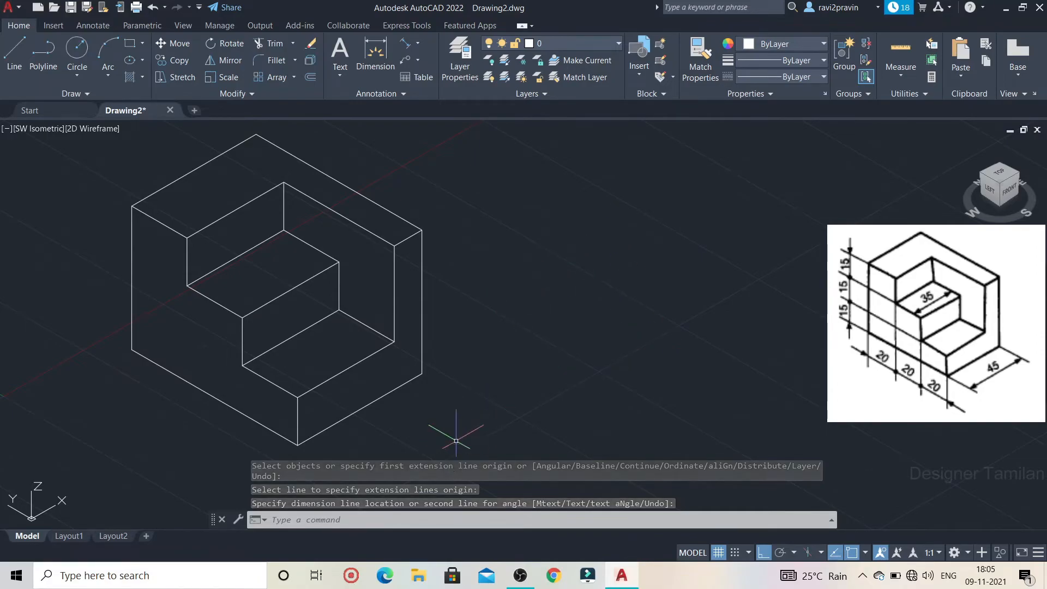
- Select all lines of the stepped block with a crossing window
{"action": "scroll", "coordinate": [155, 334], "scroll_direction": "down", "scroll_amount": 4}
{"action": "scroll", "coordinate": [177, 331], "scroll_direction": "up", "scroll_amount": 4}
{"action": "scroll", "coordinate": [812, 262], "scroll_direction": "down", "scroll_amount": 2}
{"action": "scroll", "coordinate": [460, 263], "scroll_direction": "up", "scroll_amount": 2}
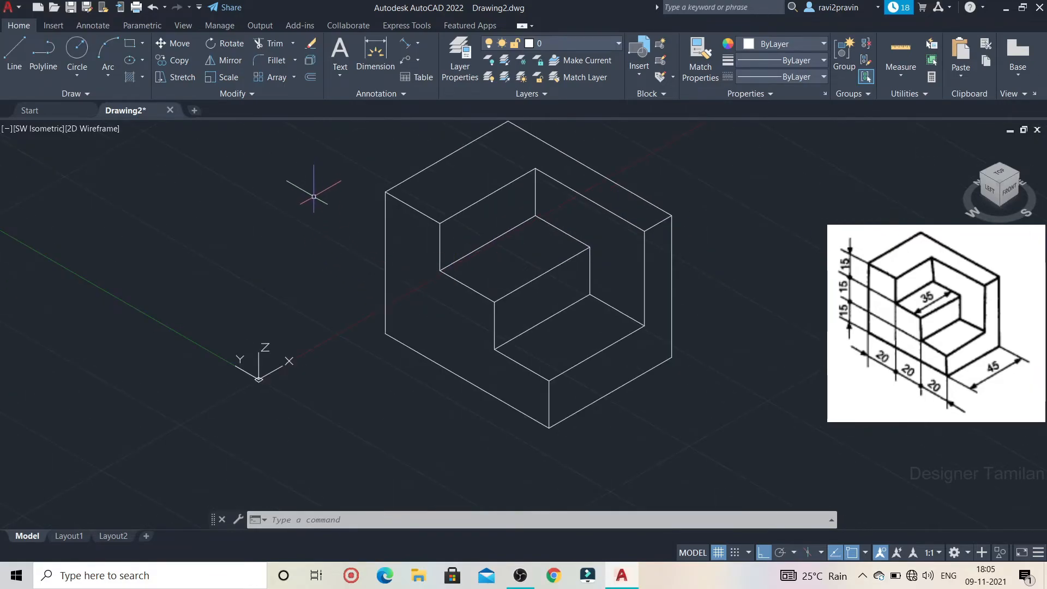
{"action": "middle_click_drag", "start_coordinate": [313, 201], "coordinate": [312, 249]}
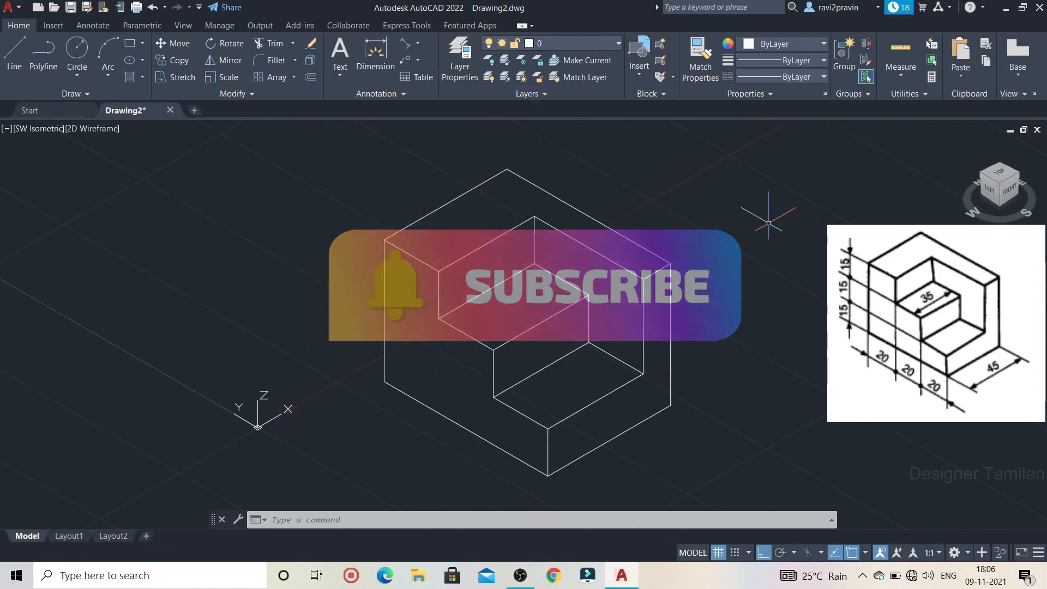
{"action": "left_click", "coordinate": [822, 160]}
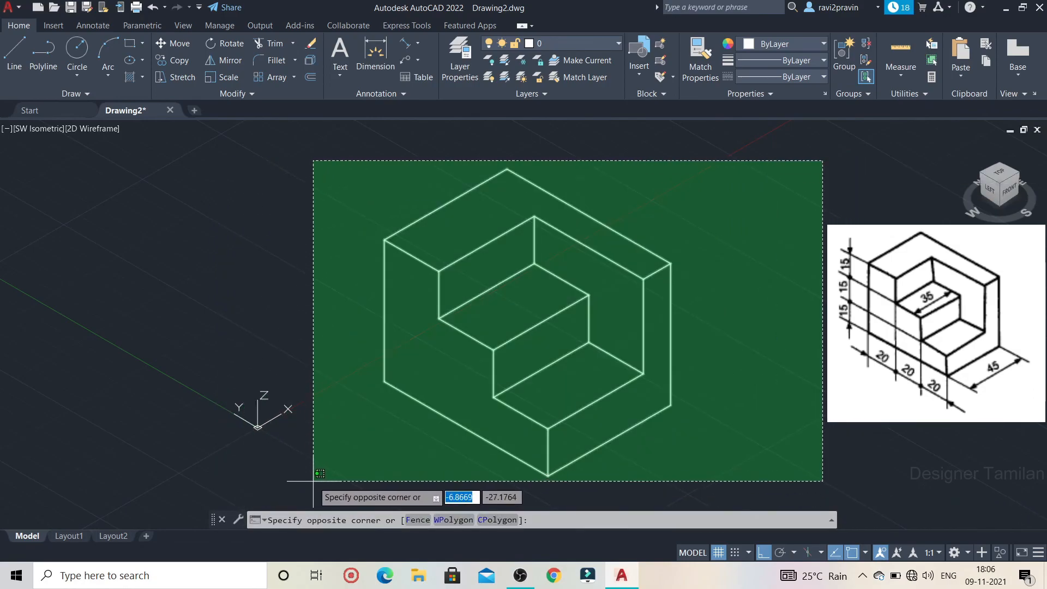
{"action": "left_click", "coordinate": [313, 481]}
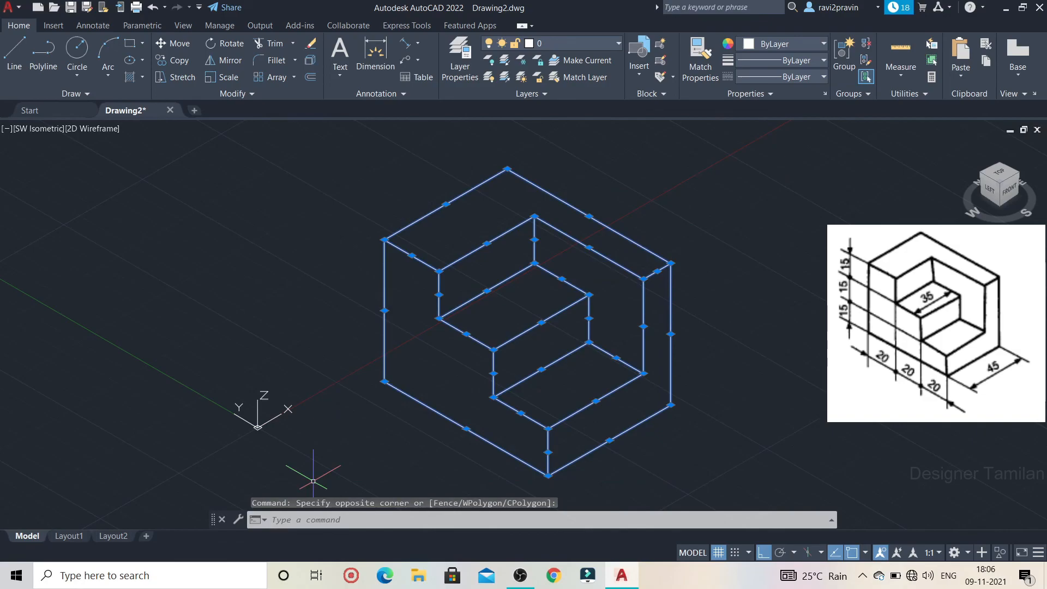